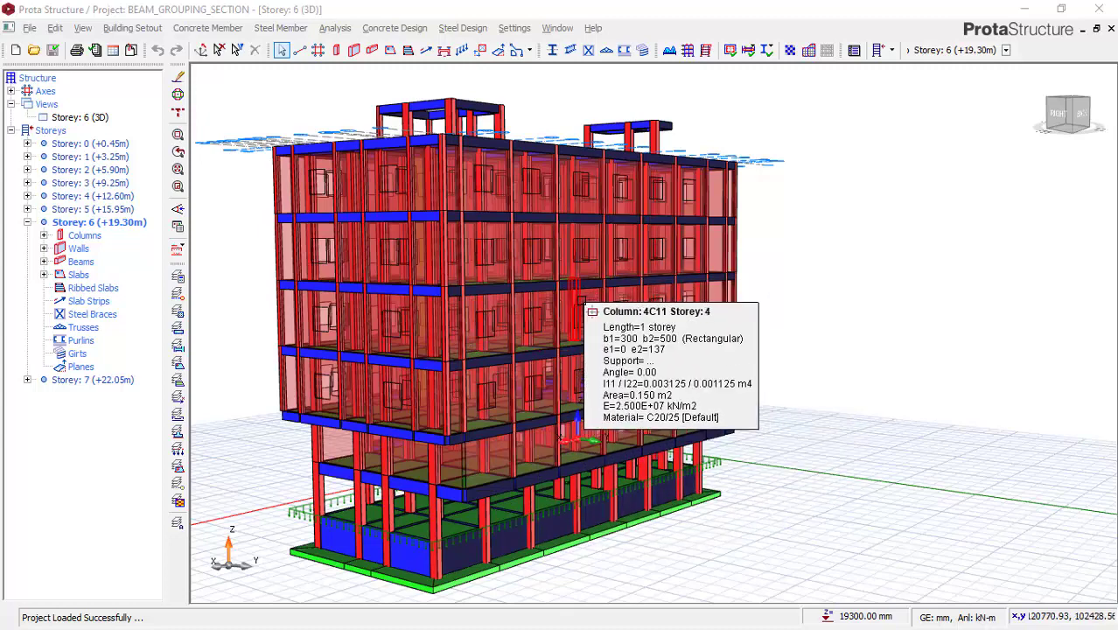
Step: Switch Storey 6 from its 3D view to the Storey 6 (+19.30m) plan view
{"action": "left_click", "coordinate": [87, 119]}
{"action": "right_click", "coordinate": [111, 119]}
{"action": "left_click", "coordinate": [124, 127]}
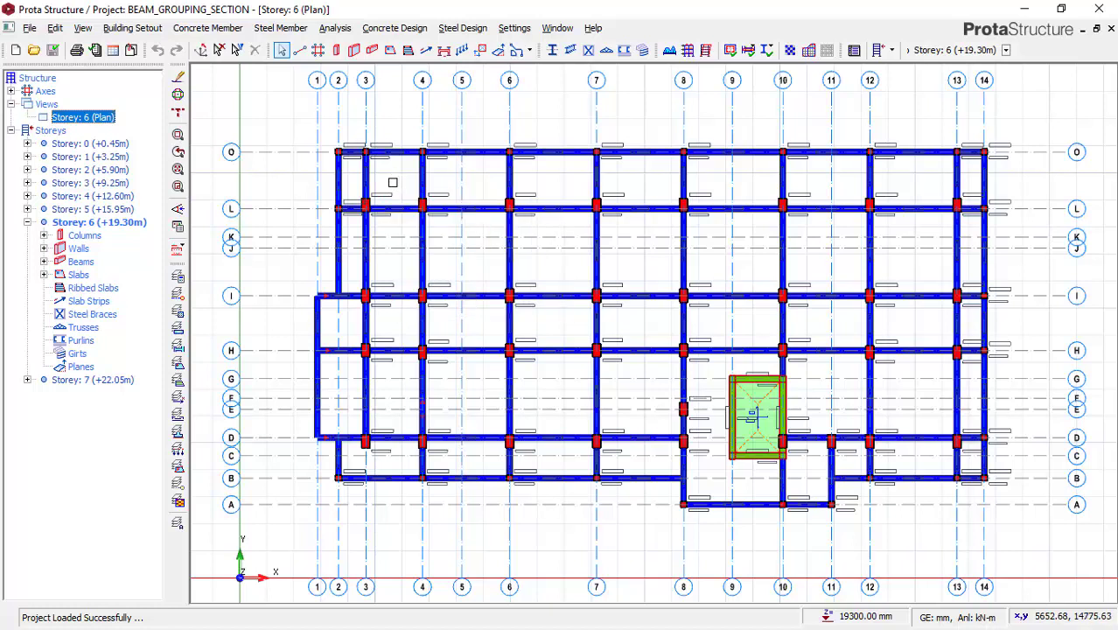
{"action": "mouse_move", "coordinate": [428, 262]}
{"action": "mouse_move", "coordinate": [594, 320]}
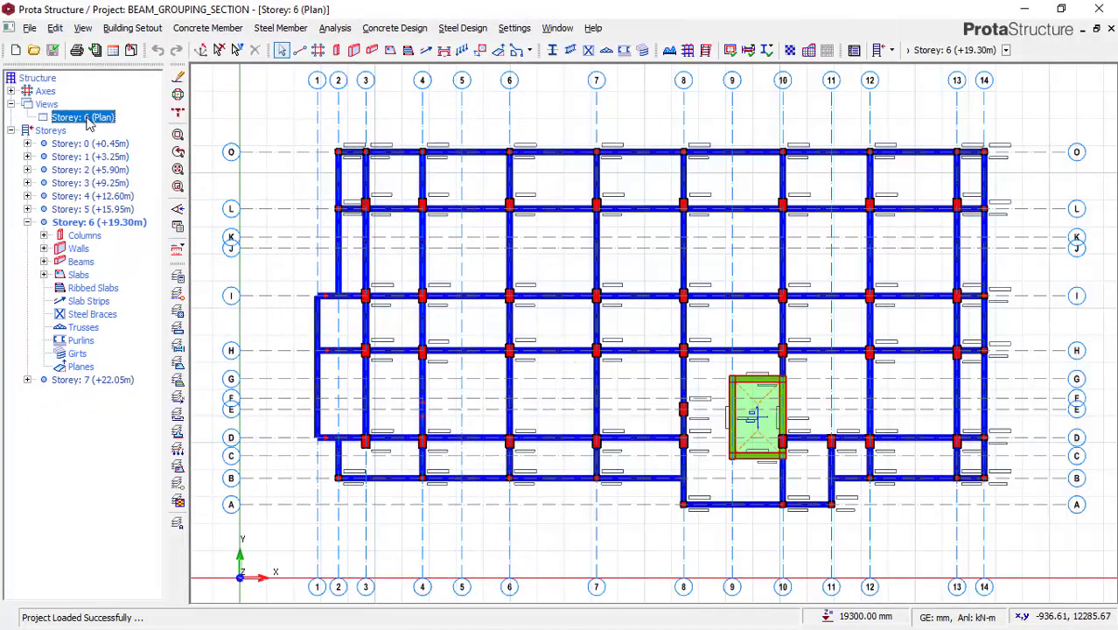
Step: Return Storey 6 to the 3D model and orbit it to a near-front view
{"action": "right_click", "coordinate": [88, 122]}
{"action": "left_click", "coordinate": [142, 143]}
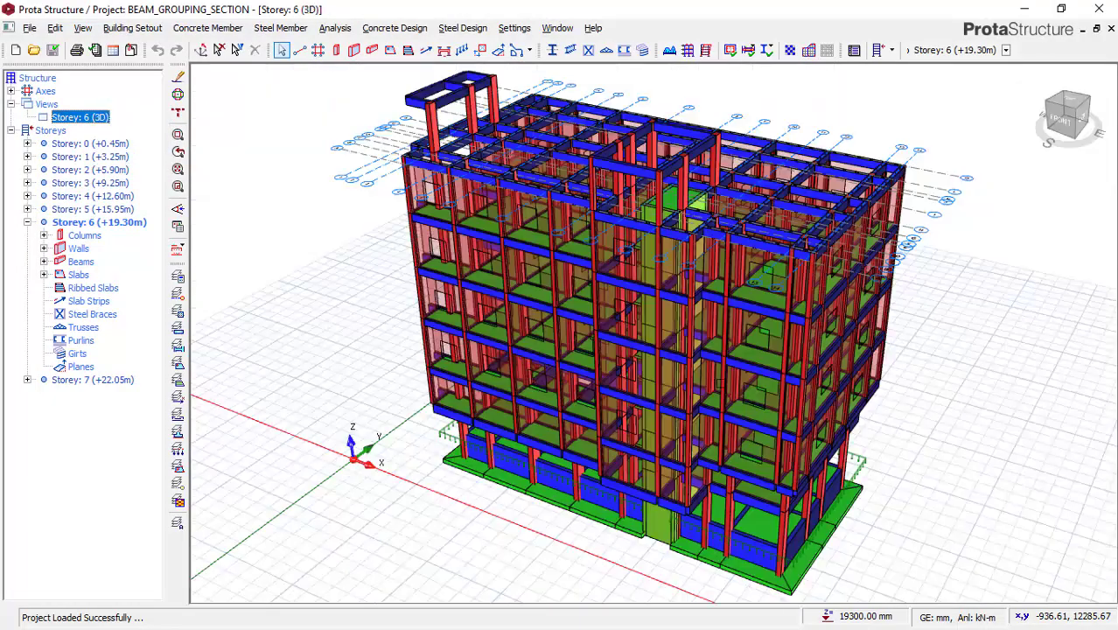
{"action": "middle_click_drag", "start_coordinate": [612, 420], "coordinate": [431, 385]}
{"action": "scroll", "coordinate": [886, 492], "scroll_direction": "down", "scroll_amount": 3}
{"action": "scroll", "coordinate": [773, 434], "scroll_direction": "up", "scroll_amount": 3}
{"action": "scroll", "coordinate": [704, 507], "scroll_direction": "up", "scroll_amount": 3}
{"action": "scroll", "coordinate": [704, 507], "scroll_direction": "down", "scroll_amount": 1}
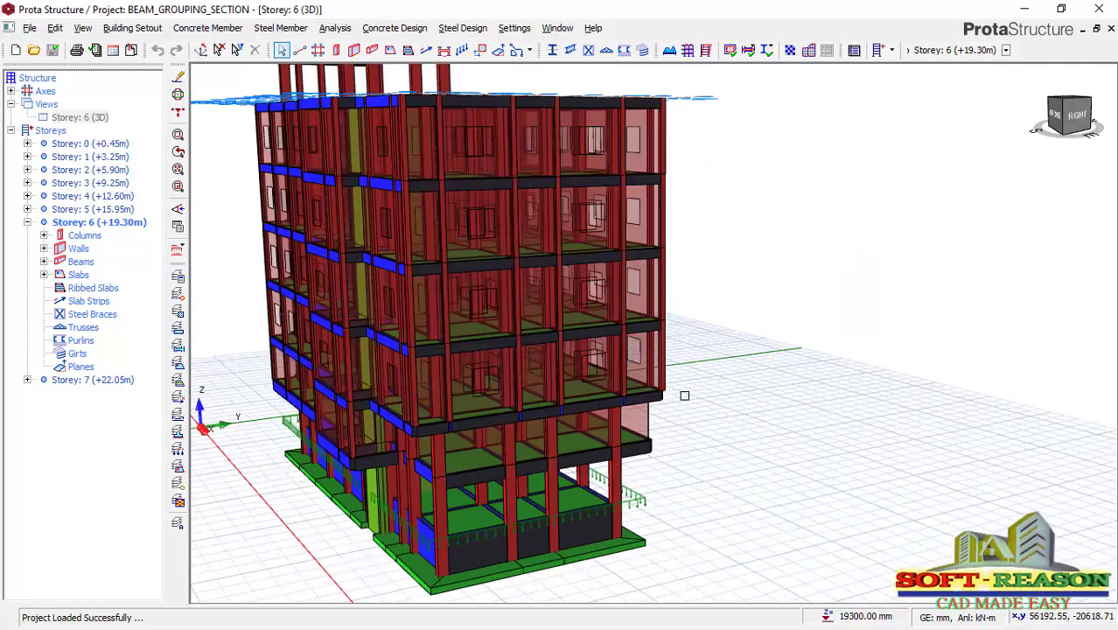
{"action": "scroll", "coordinate": [686, 376], "scroll_direction": "down", "scroll_amount": 2}
{"action": "scroll", "coordinate": [688, 344], "scroll_direction": "up", "scroll_amount": 1}
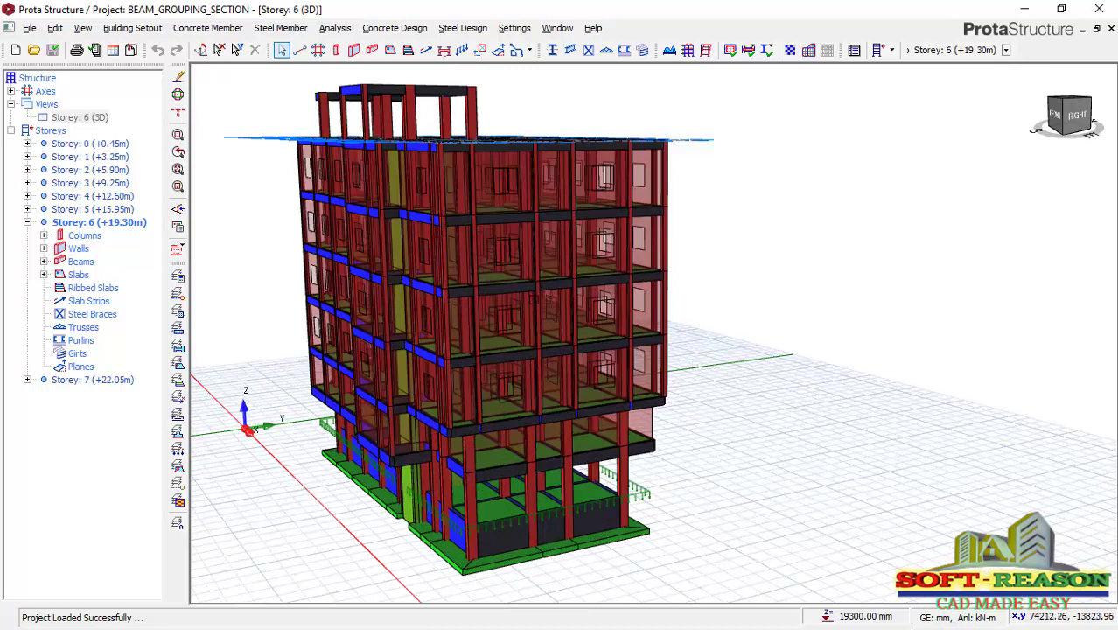
Step: Open Building Analysis settings at the Analysis page
{"action": "left_click", "coordinate": [335, 28]}
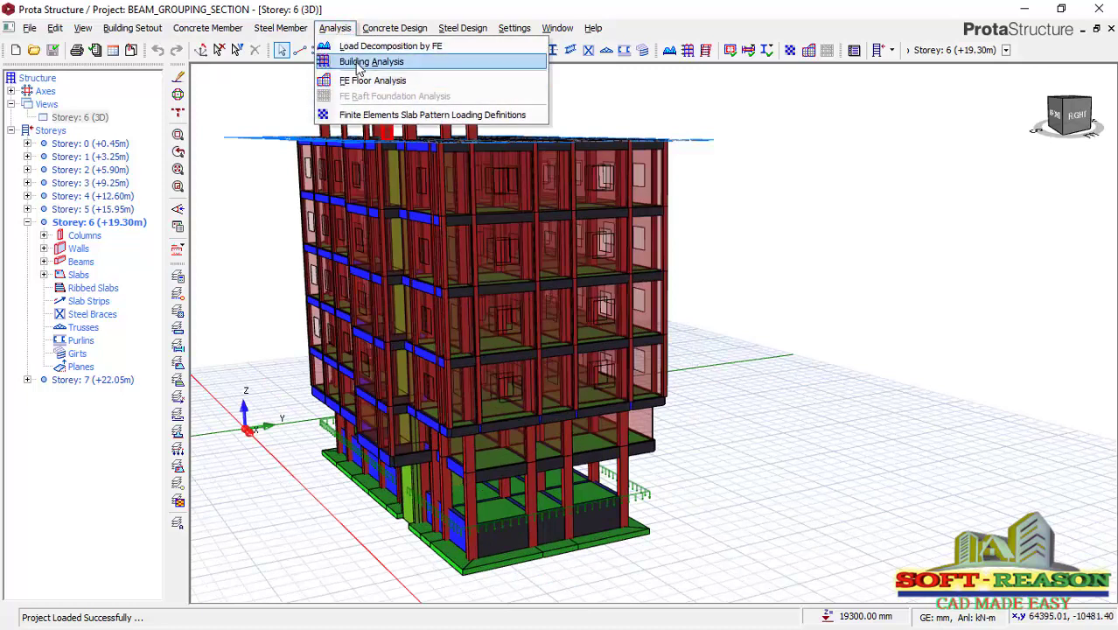
{"action": "left_click", "coordinate": [361, 63]}
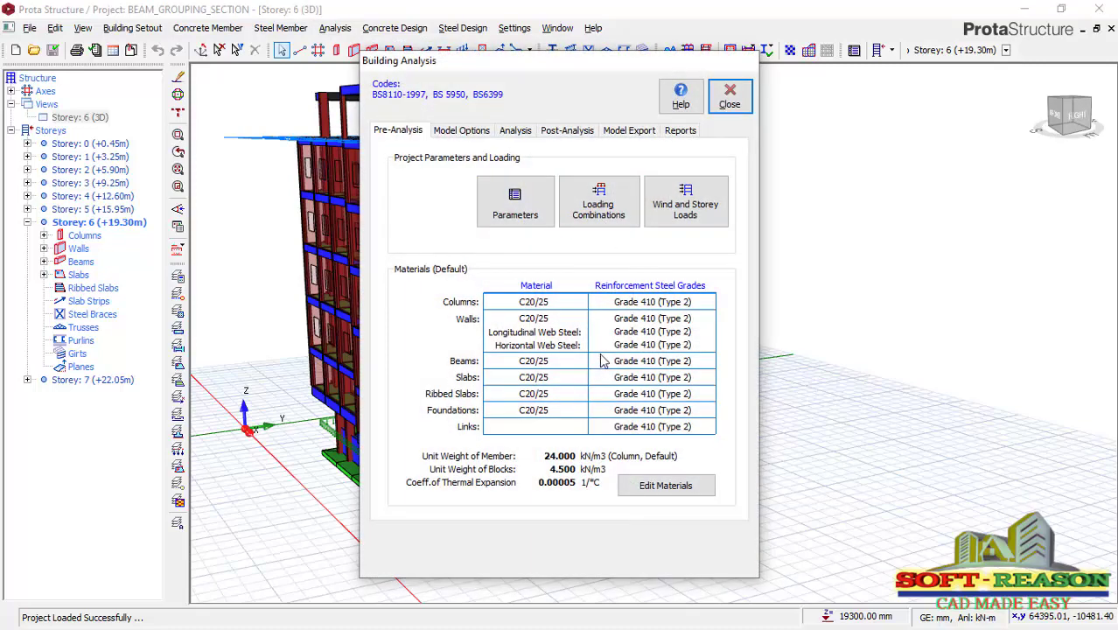
{"action": "left_click", "coordinate": [515, 131]}
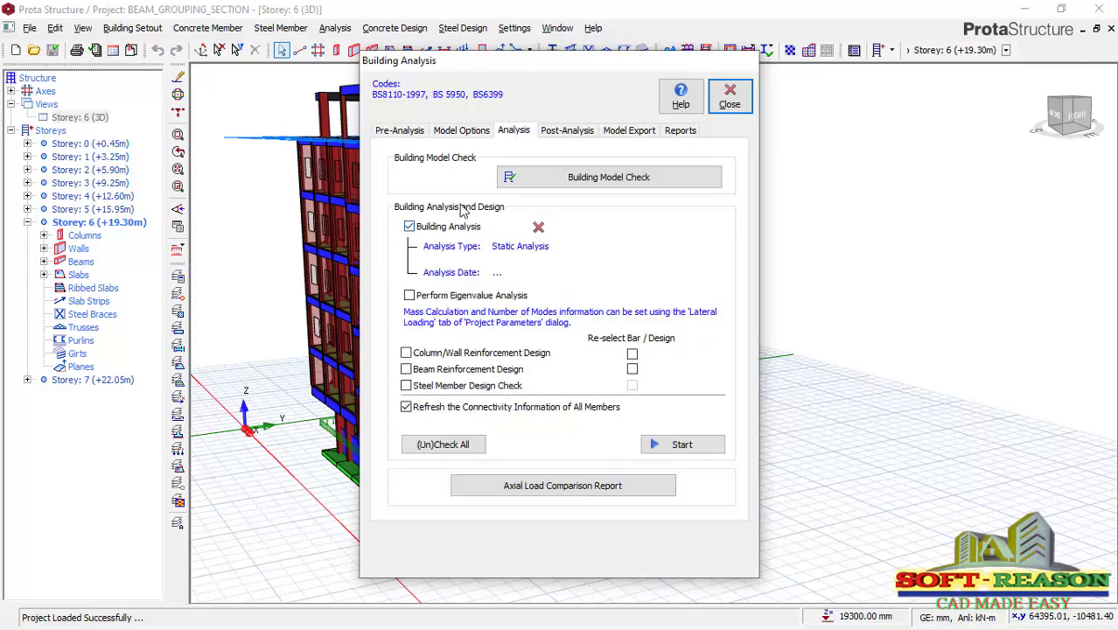
Step: Run the Building Model Check across all storeys, finishing with 0 errors
{"action": "left_click", "coordinate": [612, 178]}
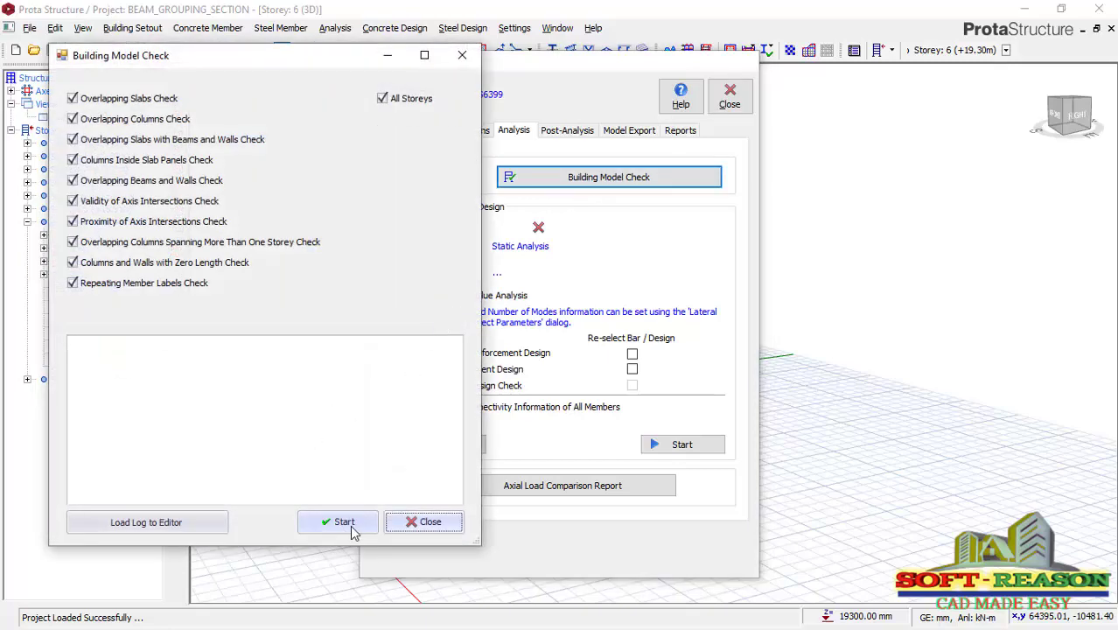
{"action": "left_click", "coordinate": [343, 523]}
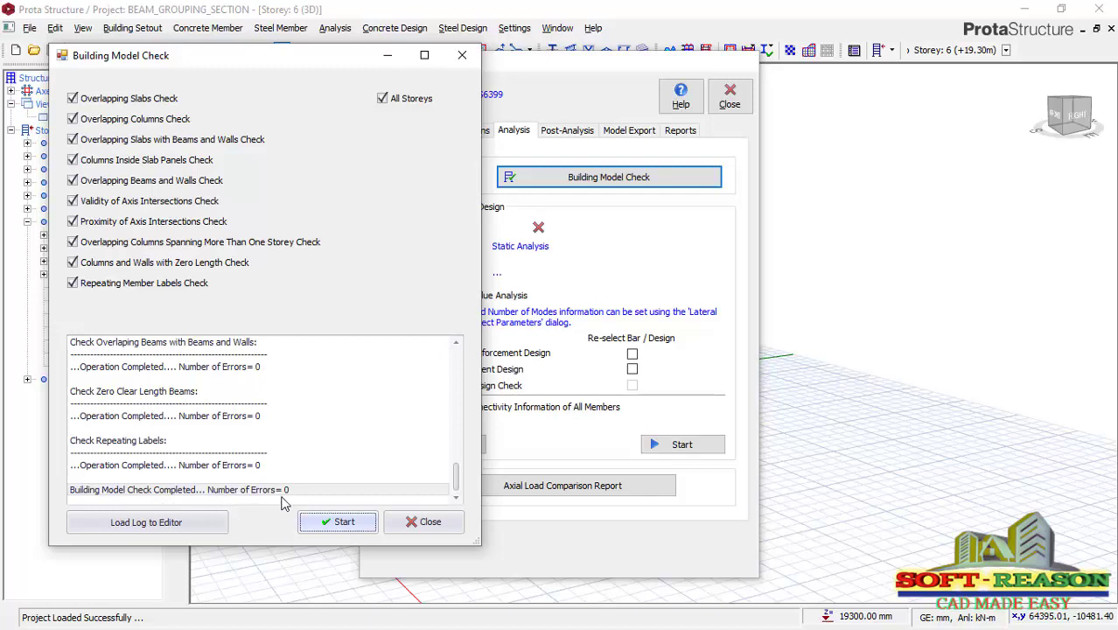
Step: Run the building analysis with Column/Wall and Beam Reinforcement Design, then close it when finished
{"action": "left_click", "coordinate": [427, 521]}
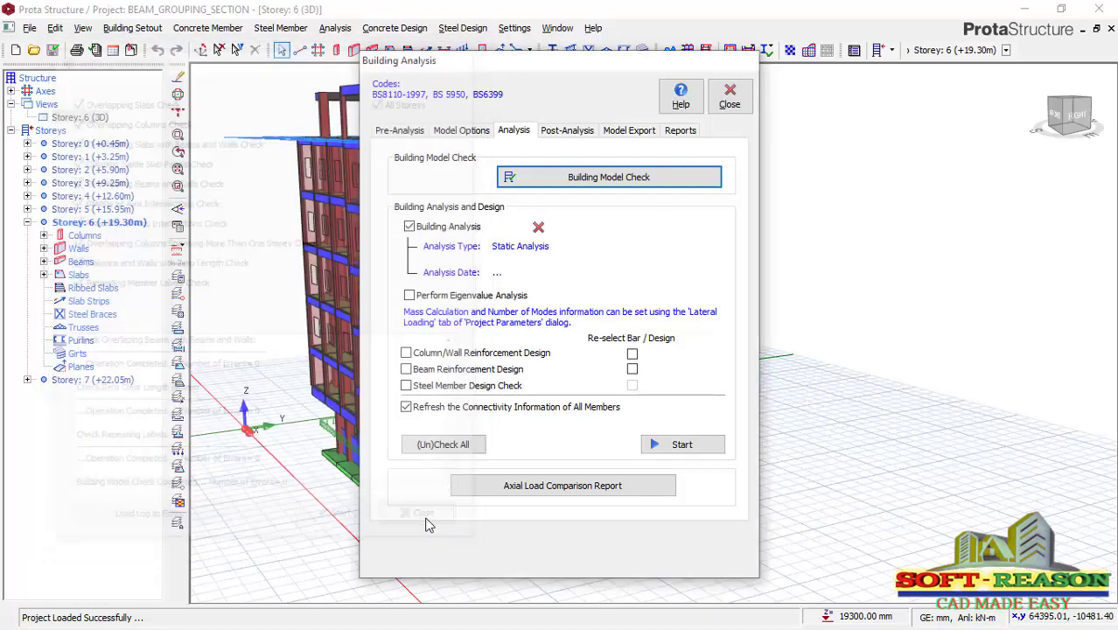
{"action": "left_click", "coordinate": [406, 352]}
{"action": "left_click", "coordinate": [406, 369]}
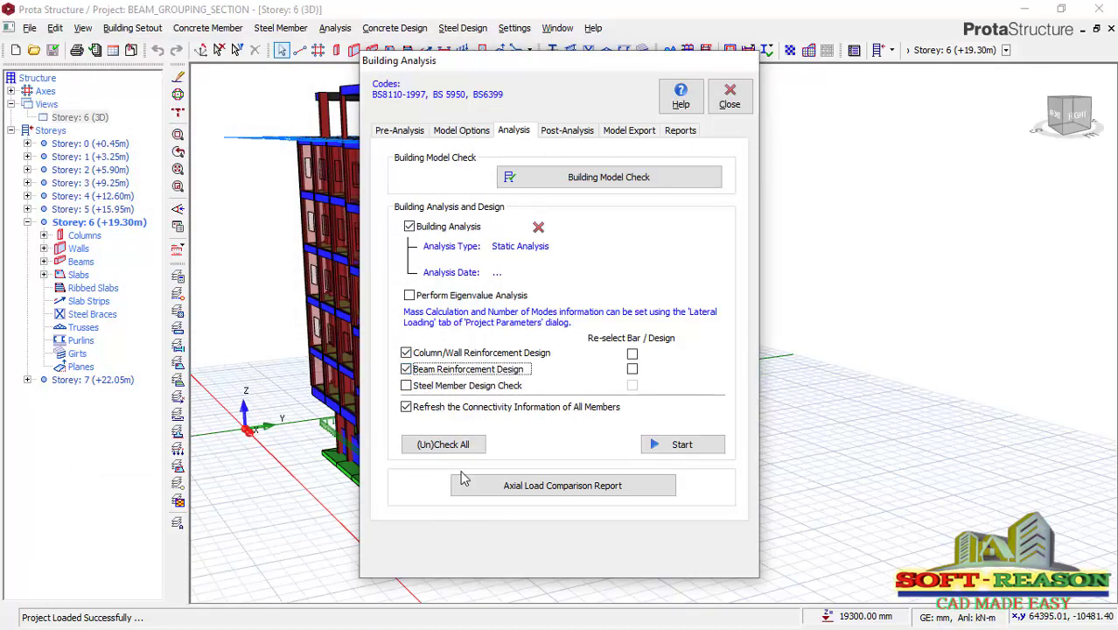
{"action": "left_click", "coordinate": [683, 448]}
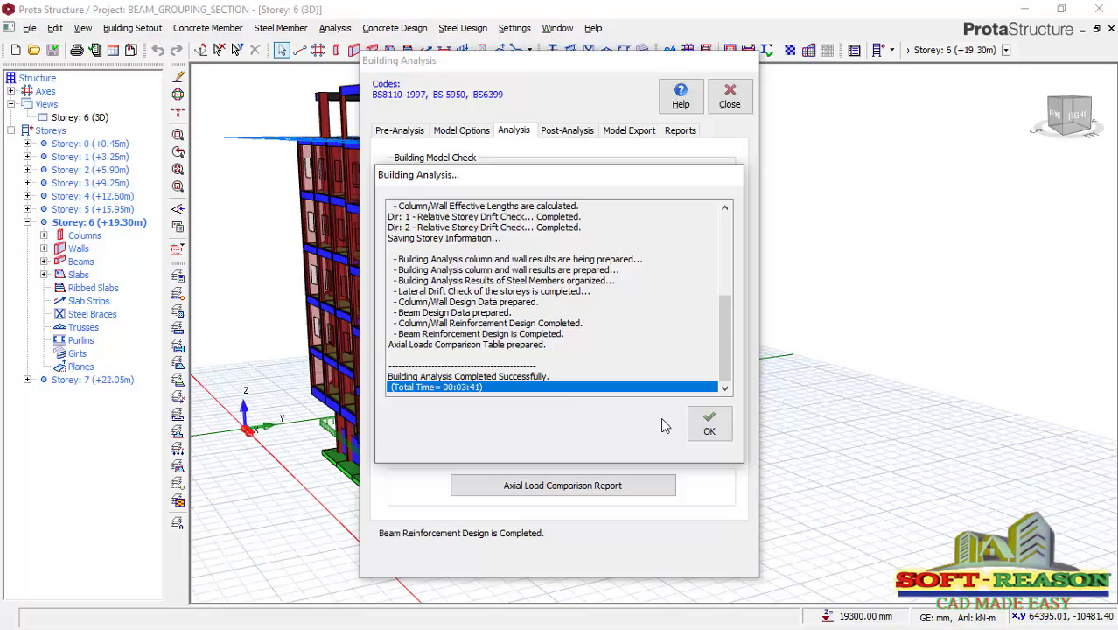
{"action": "left_click", "coordinate": [710, 424]}
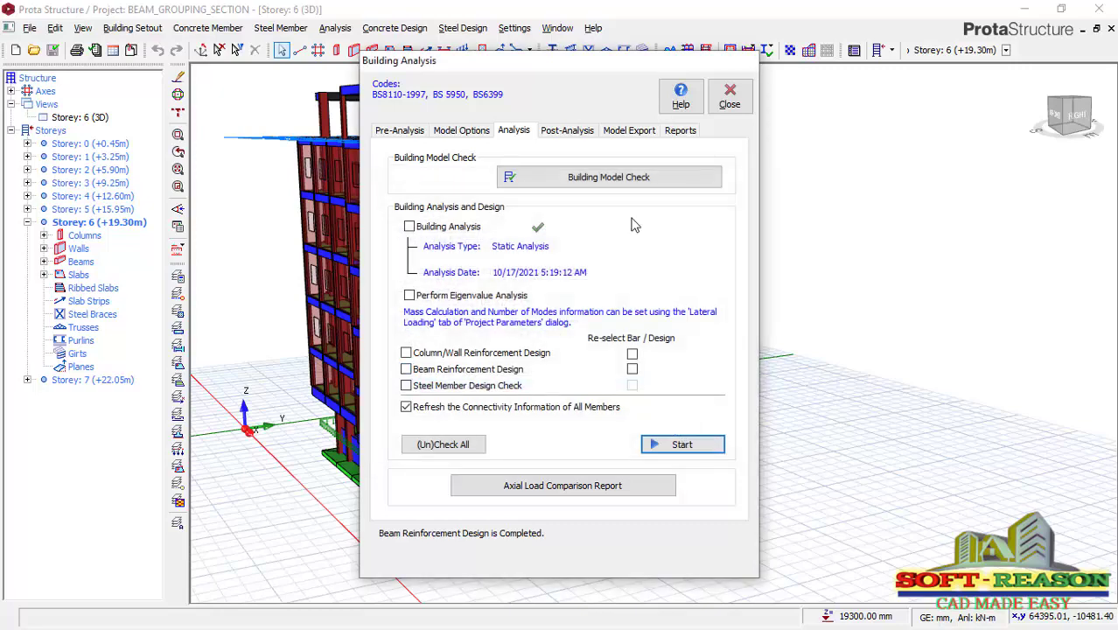
{"action": "left_click", "coordinate": [730, 96]}
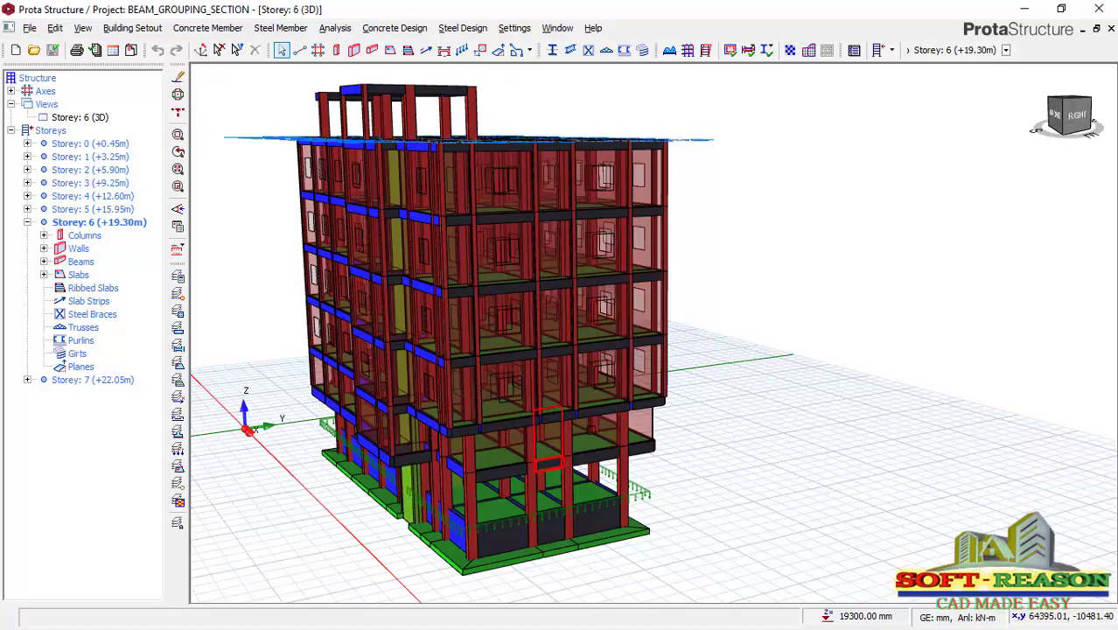
Step: Launch Concrete Design > Beam Reinforcement Design > Storey Beams, listing all 146 beam axes
{"action": "middle_click_drag", "start_coordinate": [624, 377], "coordinate": [523, 394]}
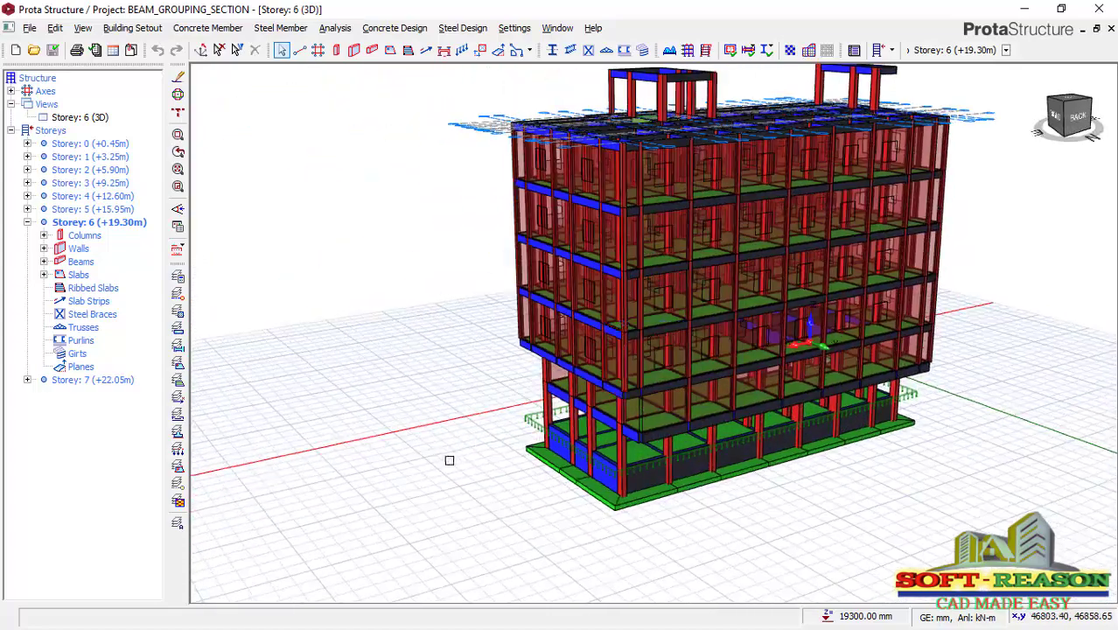
{"action": "scroll", "coordinate": [452, 459], "scroll_direction": "down", "scroll_amount": 3}
{"action": "middle_click_drag", "start_coordinate": [452, 459], "coordinate": [490, 412]}
{"action": "scroll", "coordinate": [490, 437], "scroll_direction": "up", "scroll_amount": 3}
{"action": "scroll", "coordinate": [490, 438], "scroll_direction": "down", "scroll_amount": 3}
{"action": "scroll", "coordinate": [490, 411], "scroll_direction": "up", "scroll_amount": 3}
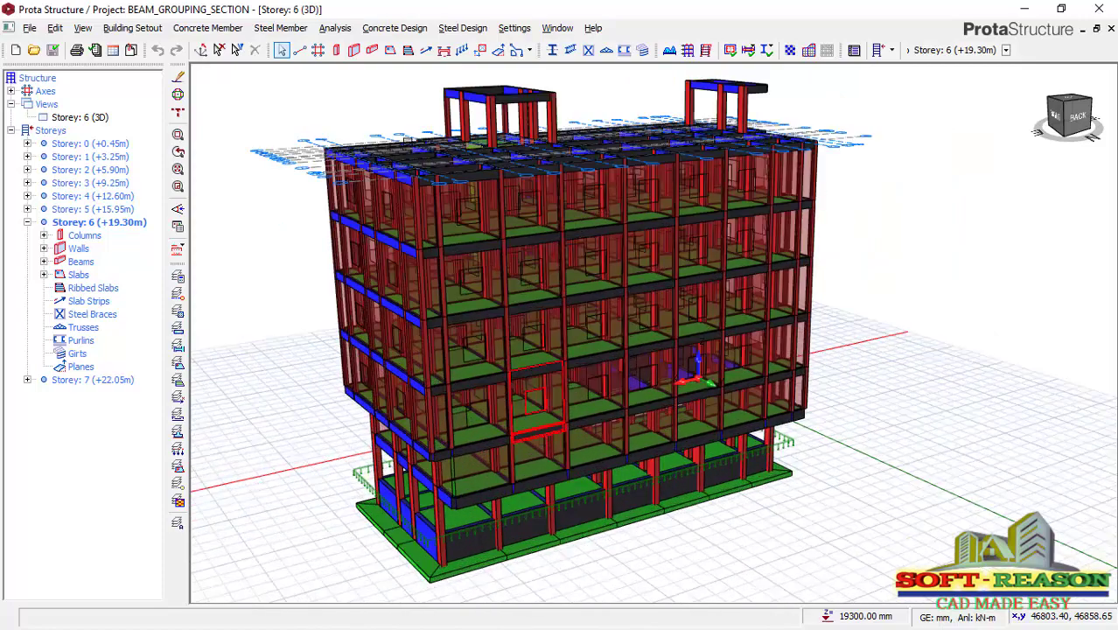
{"action": "left_click", "coordinate": [391, 33]}
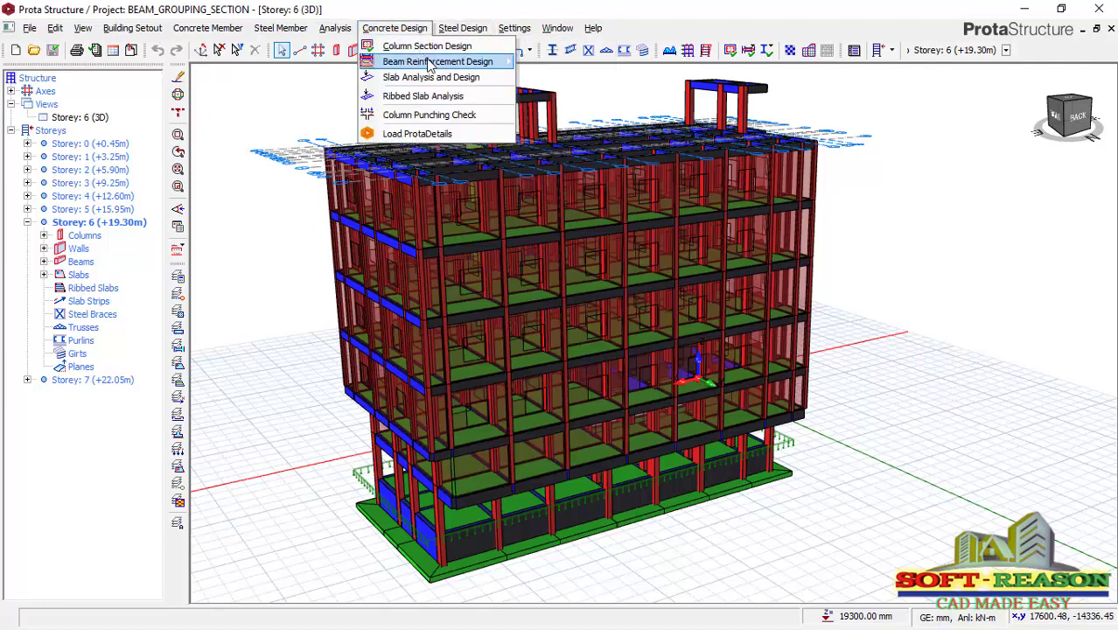
{"action": "mouse_move", "coordinate": [431, 67]}
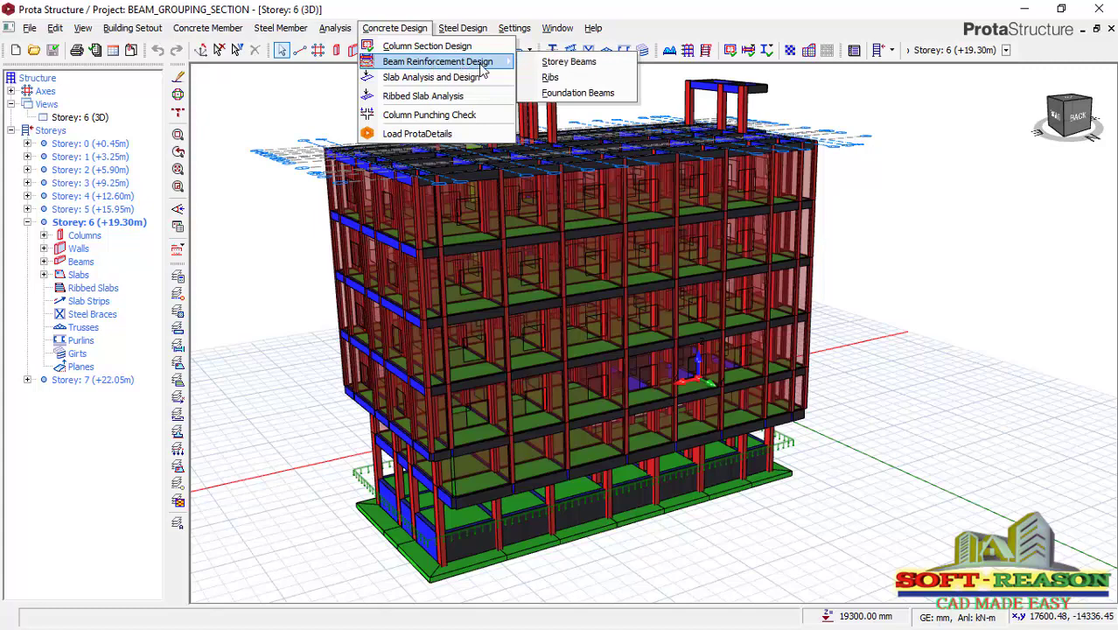
{"action": "left_click", "coordinate": [570, 63]}
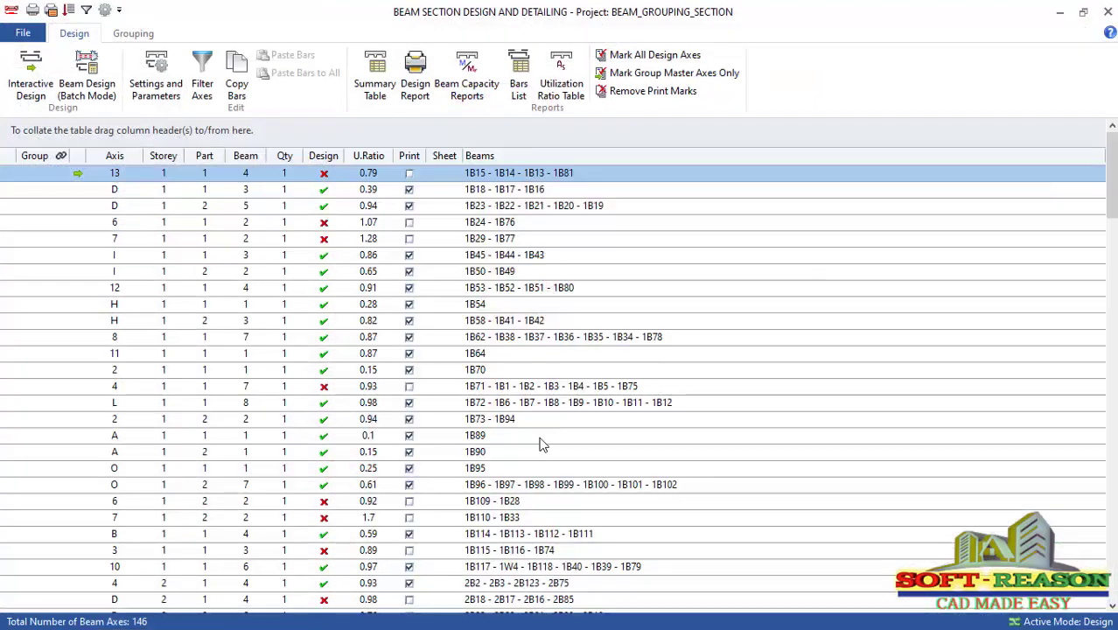
Step: Filter the beam axes by storey and member label to show only Storey 6's 23 axes
{"action": "scroll", "coordinate": [424, 437], "scroll_direction": "down", "scroll_amount": 6}
{"action": "scroll", "coordinate": [420, 435], "scroll_direction": "down", "scroll_amount": 6}
{"action": "scroll", "coordinate": [398, 477], "scroll_direction": "up", "scroll_amount": 3}
{"action": "scroll", "coordinate": [398, 477], "scroll_direction": "up", "scroll_amount": 9}
{"action": "left_click", "coordinate": [203, 77]}
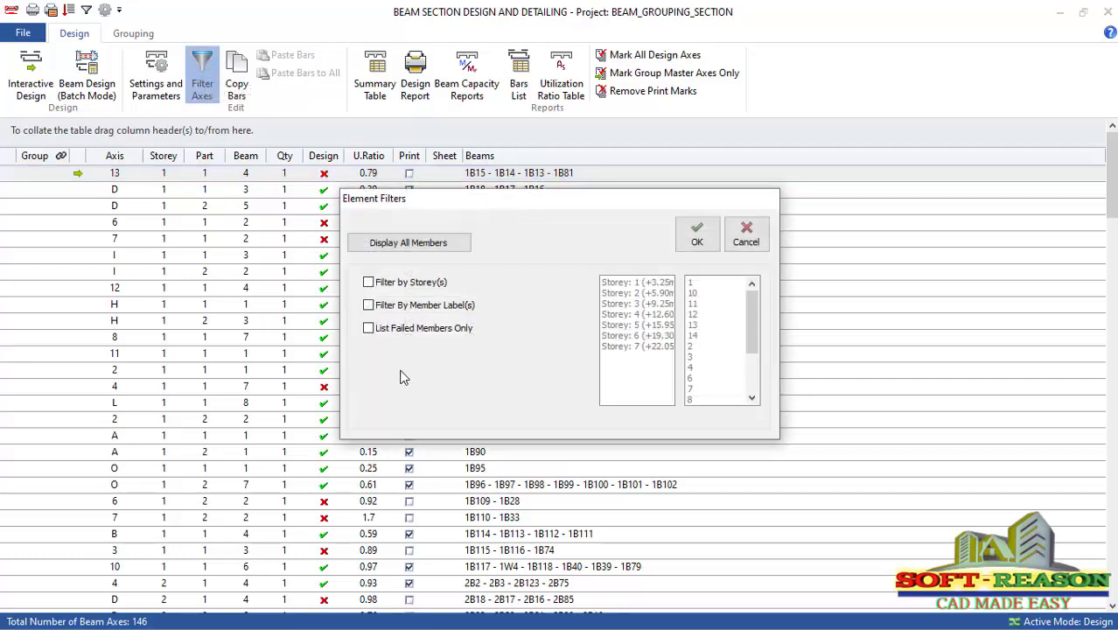
{"action": "left_click", "coordinate": [376, 285]}
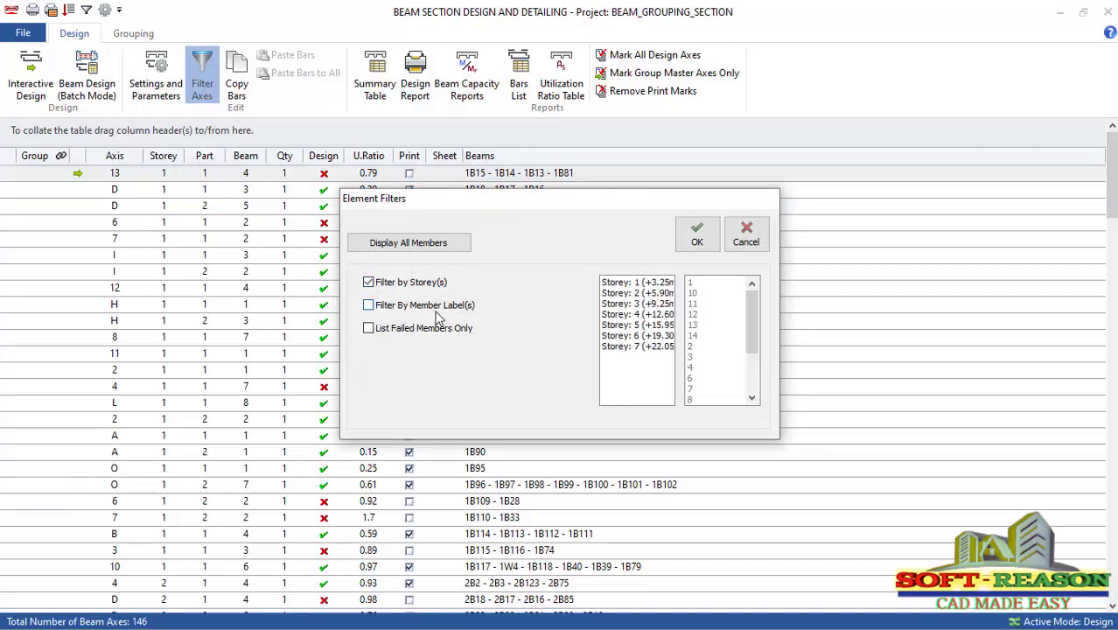
{"action": "left_click", "coordinate": [369, 306]}
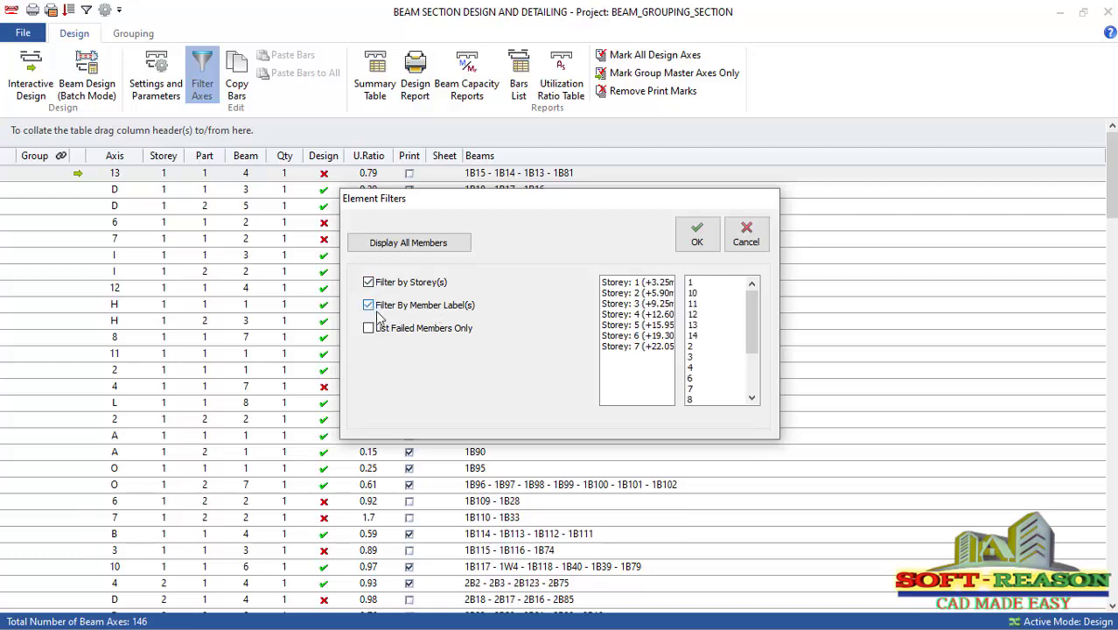
{"action": "left_click", "coordinate": [637, 336]}
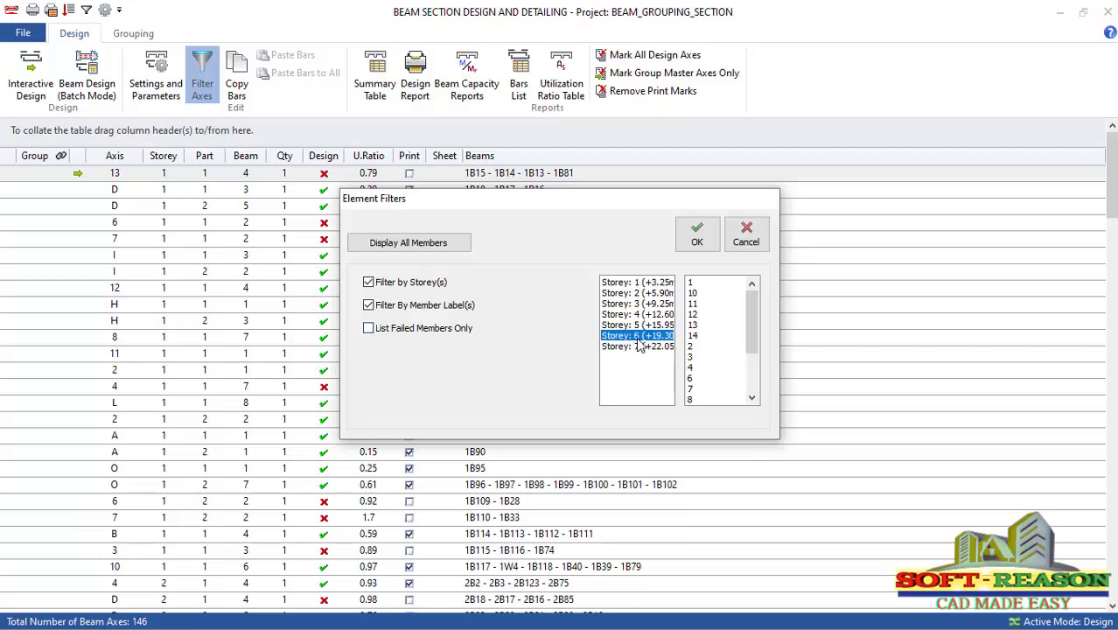
{"action": "left_click", "coordinate": [697, 238]}
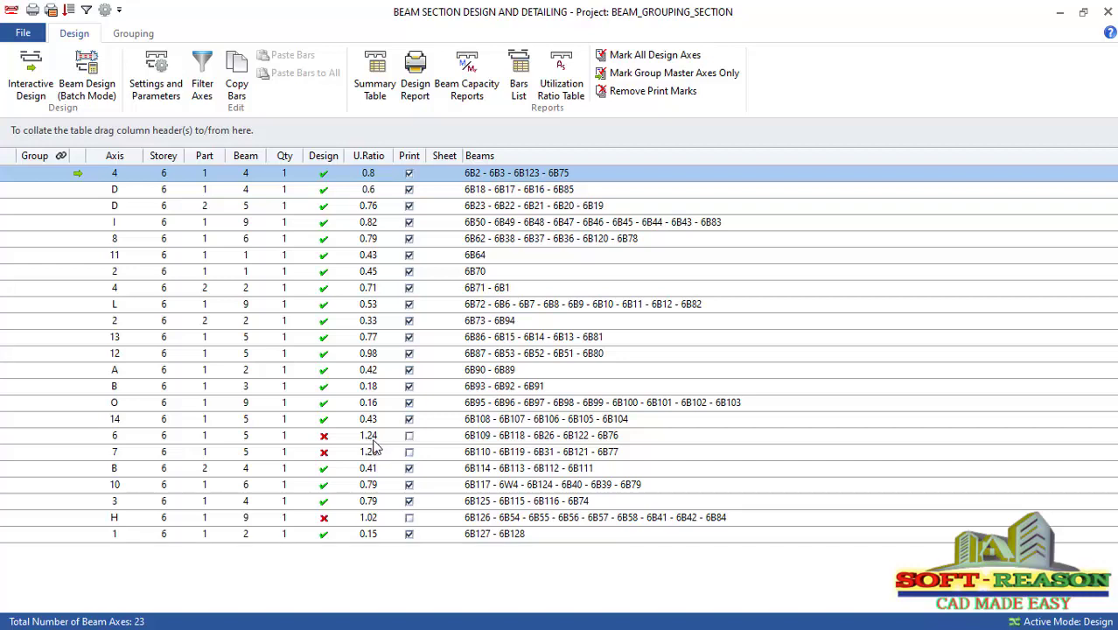
Step: Raise axis 6's span I–L bottom bars to 3Y16 and L–O support top bars to 3Y20
{"action": "left_click", "coordinate": [323, 439]}
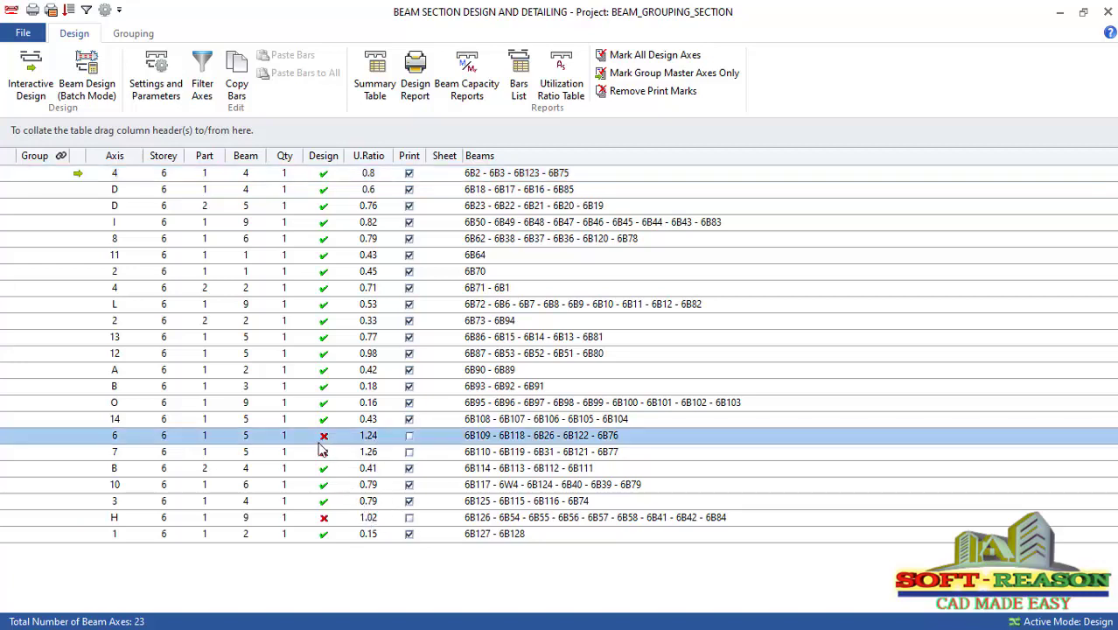
{"action": "left_click", "coordinate": [31, 83]}
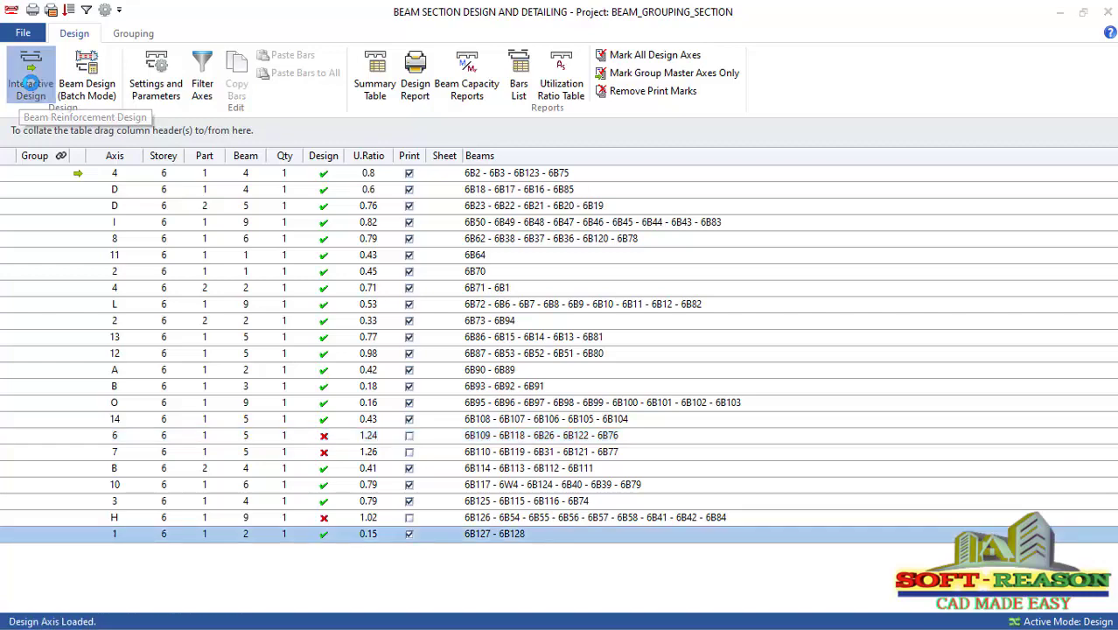
{"action": "left_click", "coordinate": [567, 387]}
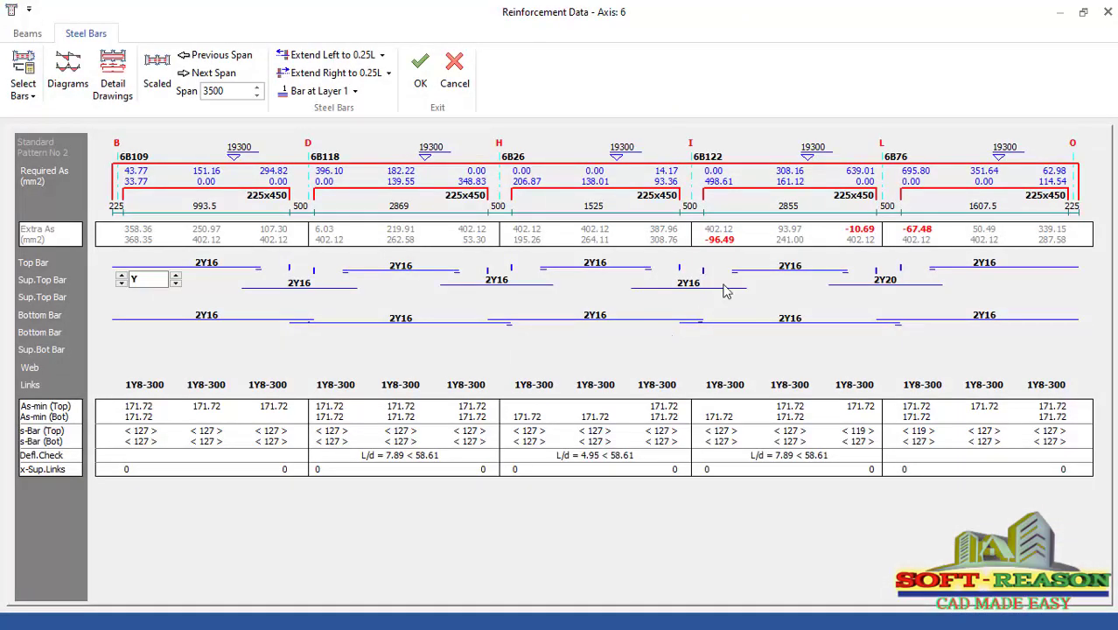
{"action": "left_click", "coordinate": [793, 324]}
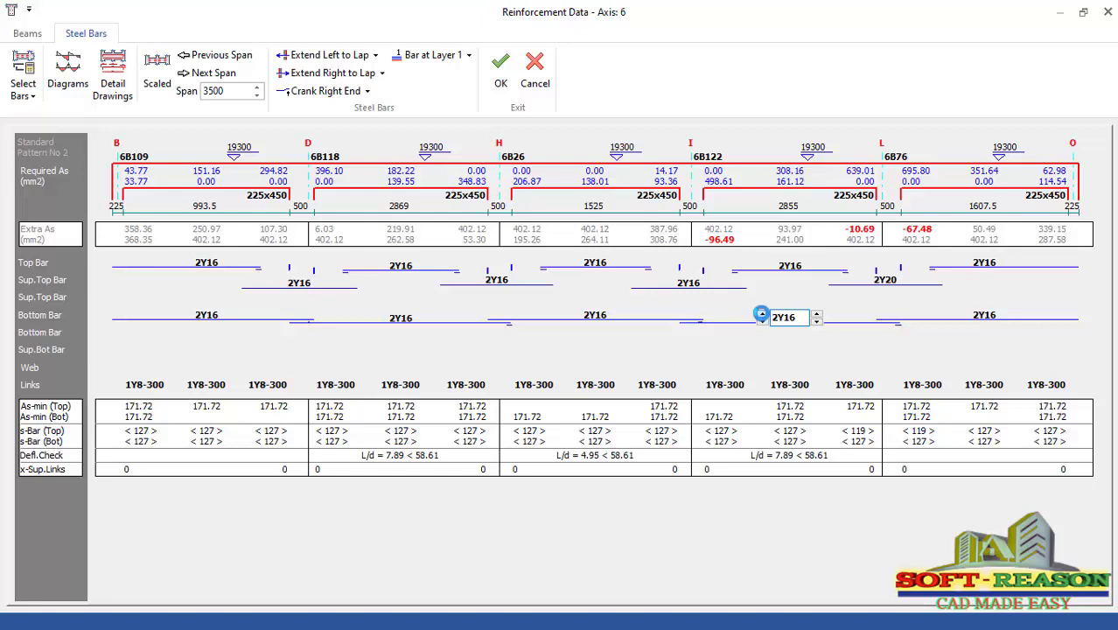
{"action": "left_click", "coordinate": [762, 313]}
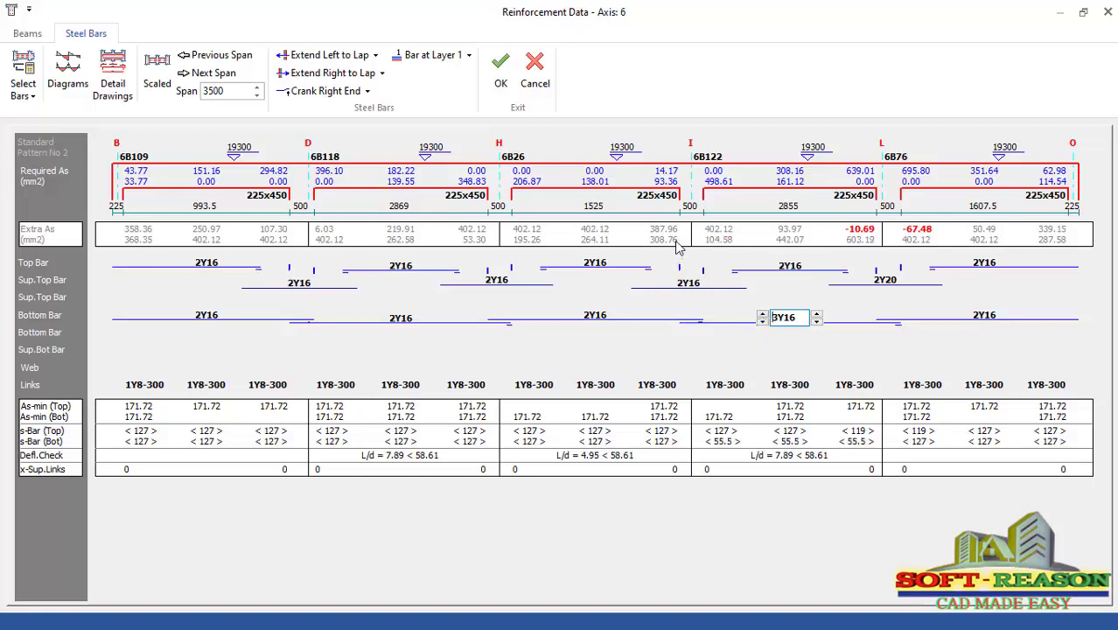
{"action": "left_click", "coordinate": [882, 280]}
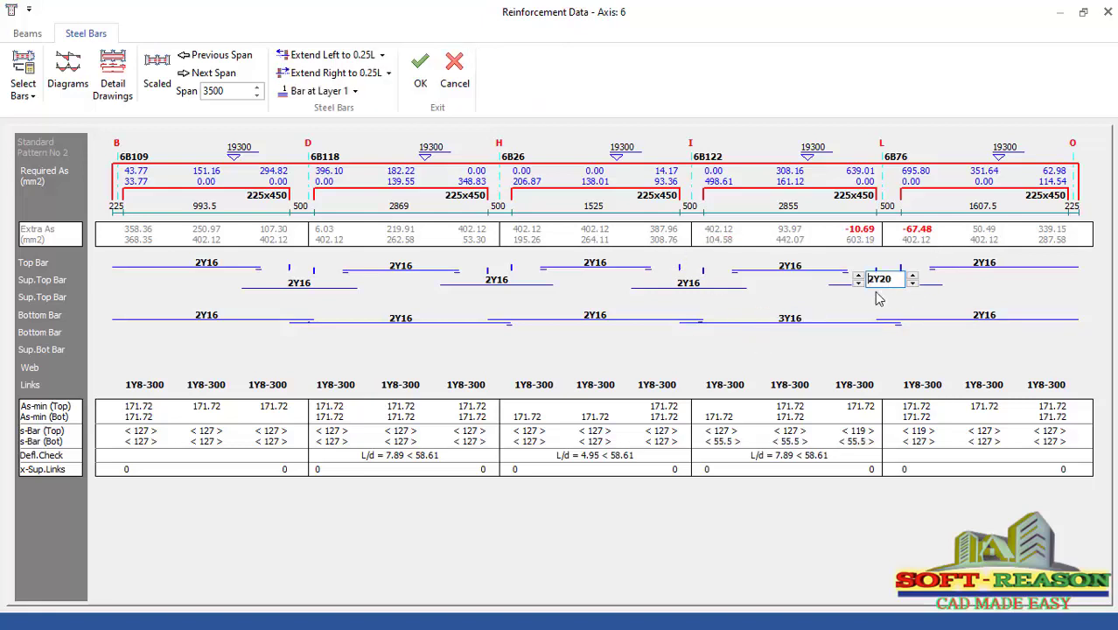
{"action": "left_click", "coordinate": [860, 277]}
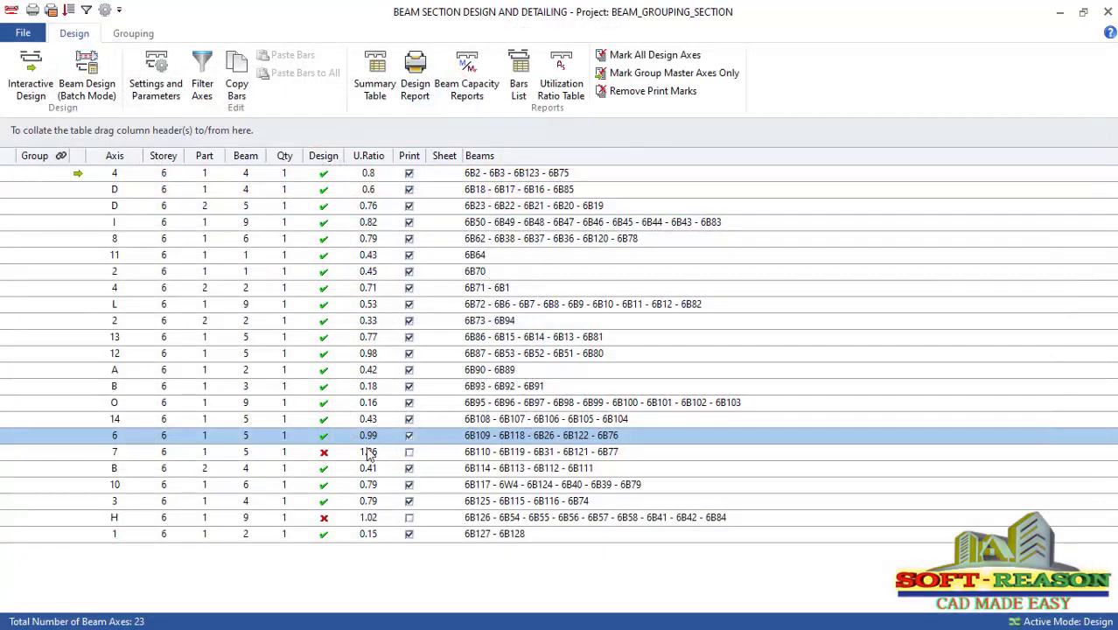
Step: Redesign axis 7 with re-selected steel bars so it passes at 0.91
{"action": "left_click", "coordinate": [341, 453]}
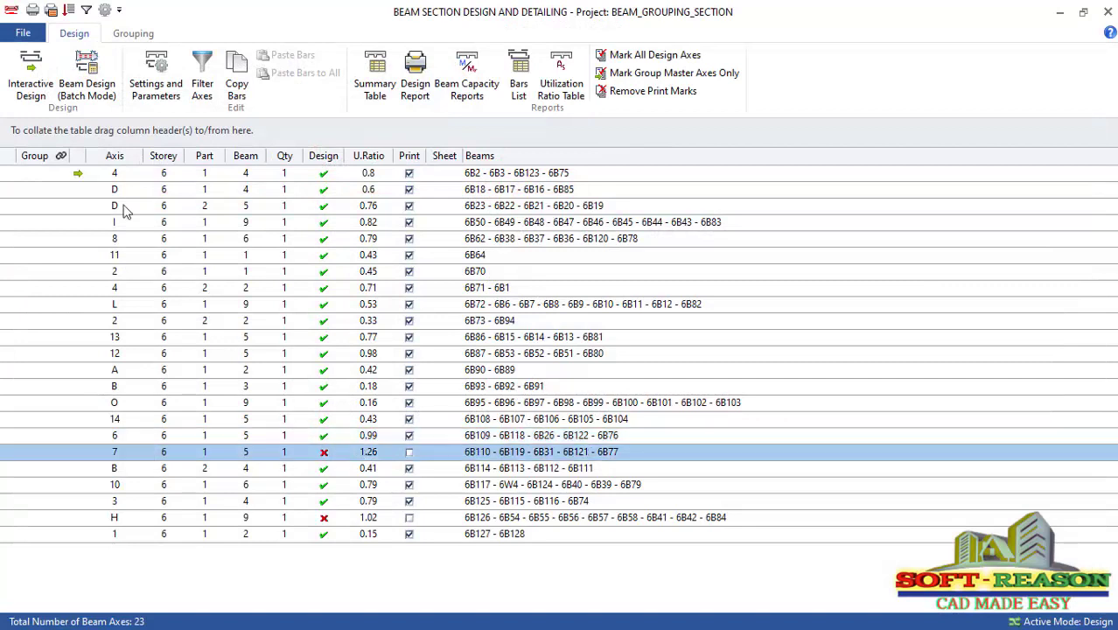
{"action": "left_click", "coordinate": [32, 79]}
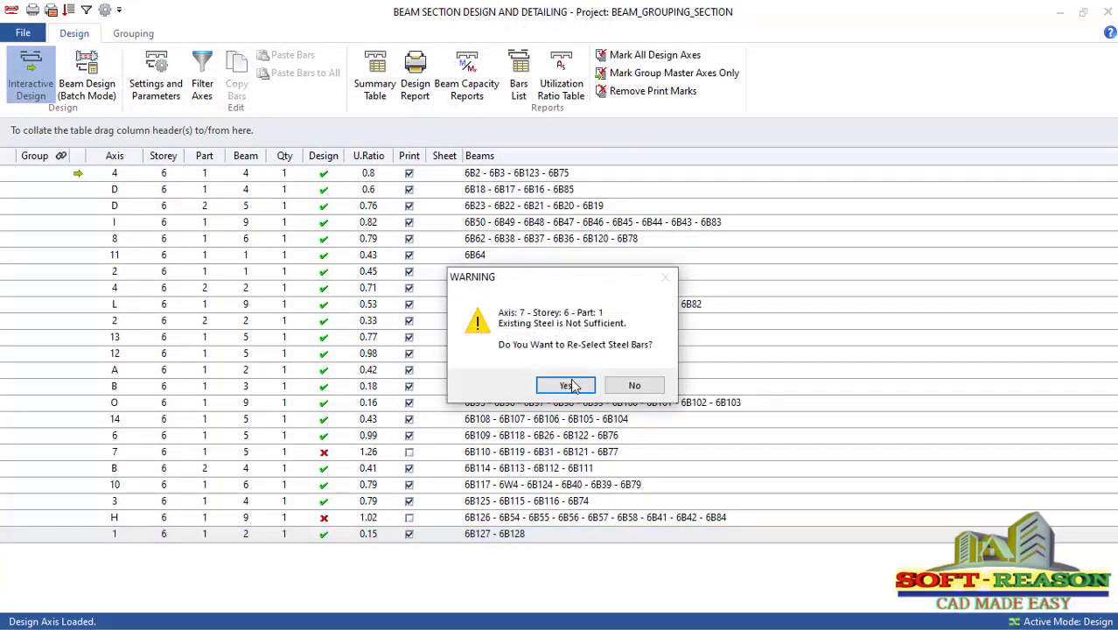
{"action": "left_click", "coordinate": [567, 385]}
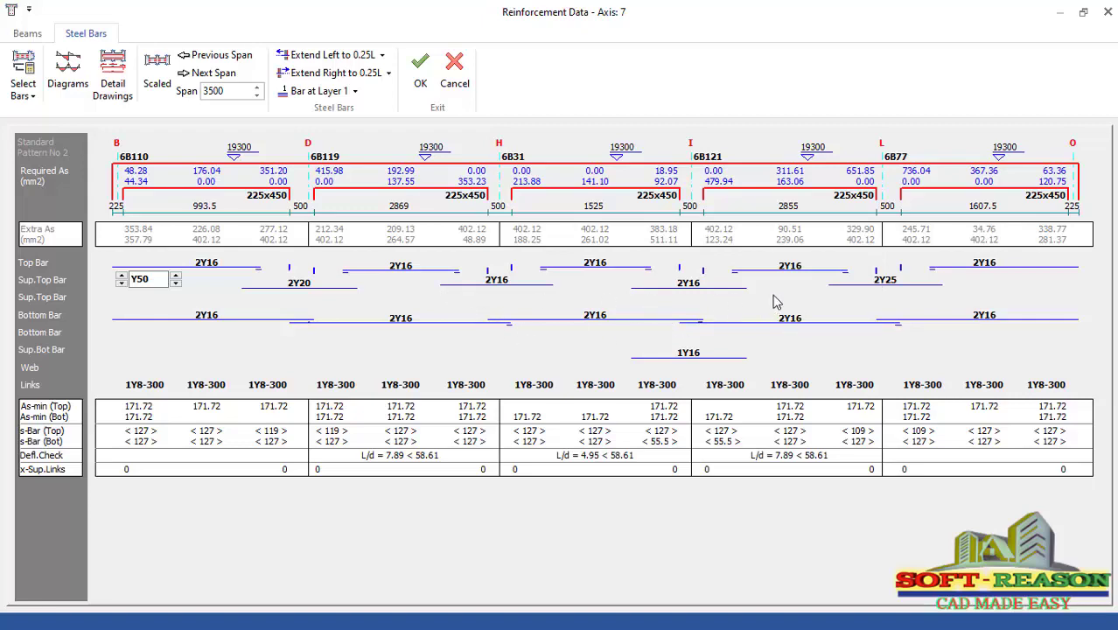
{"action": "left_click", "coordinate": [420, 77]}
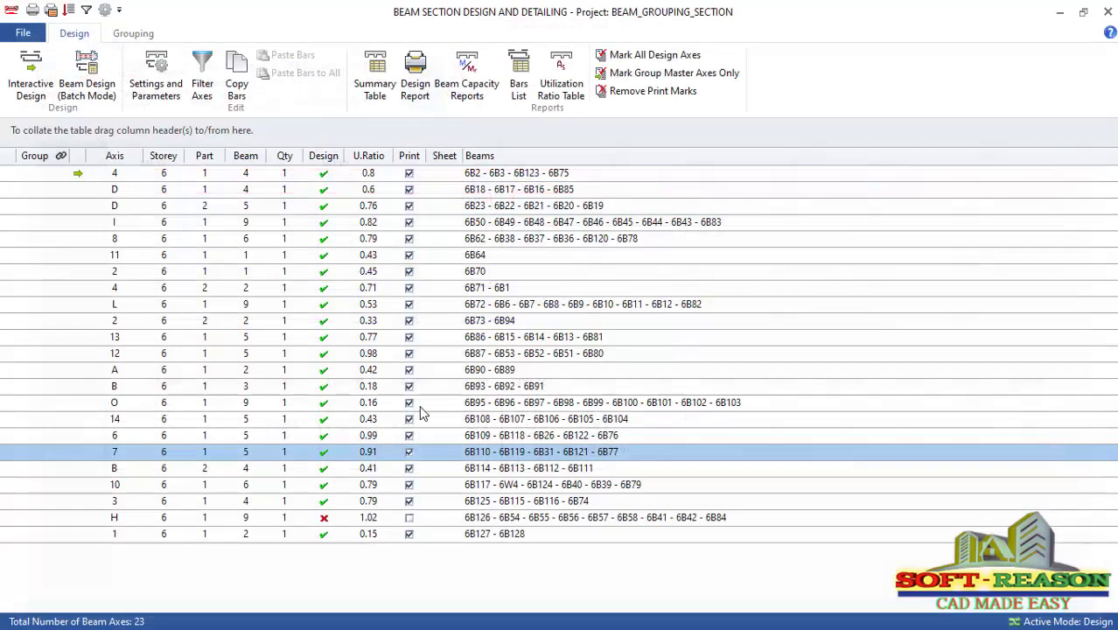
Step: Redesign axis H with re-selected steel bars so it passes at 0.87
{"action": "left_click", "coordinate": [324, 518]}
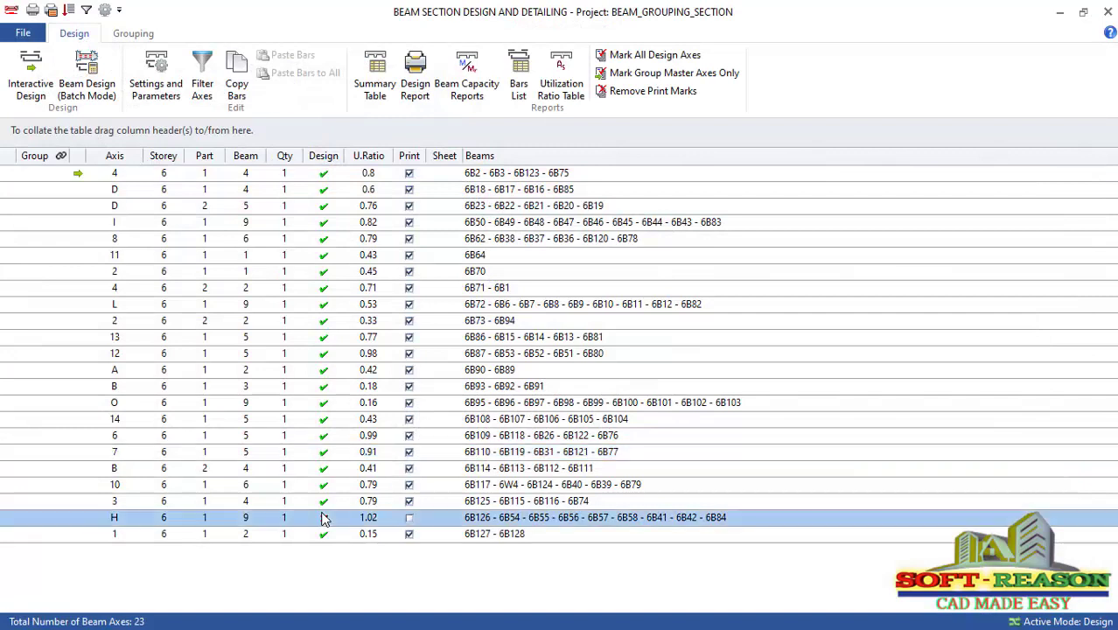
{"action": "left_click", "coordinate": [31, 85]}
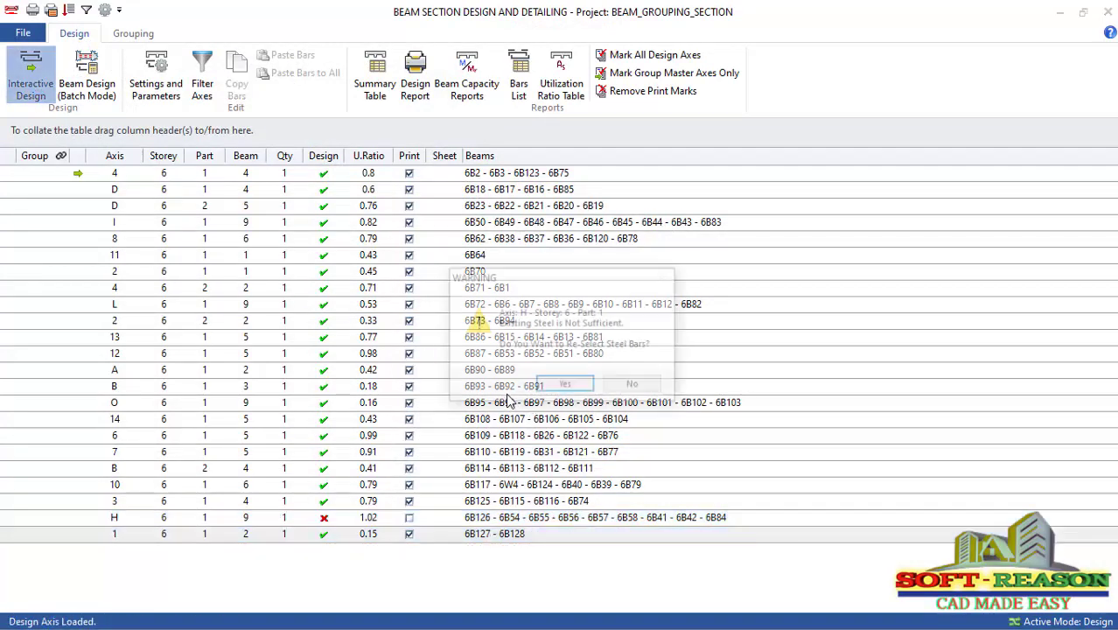
{"action": "left_click", "coordinate": [559, 387]}
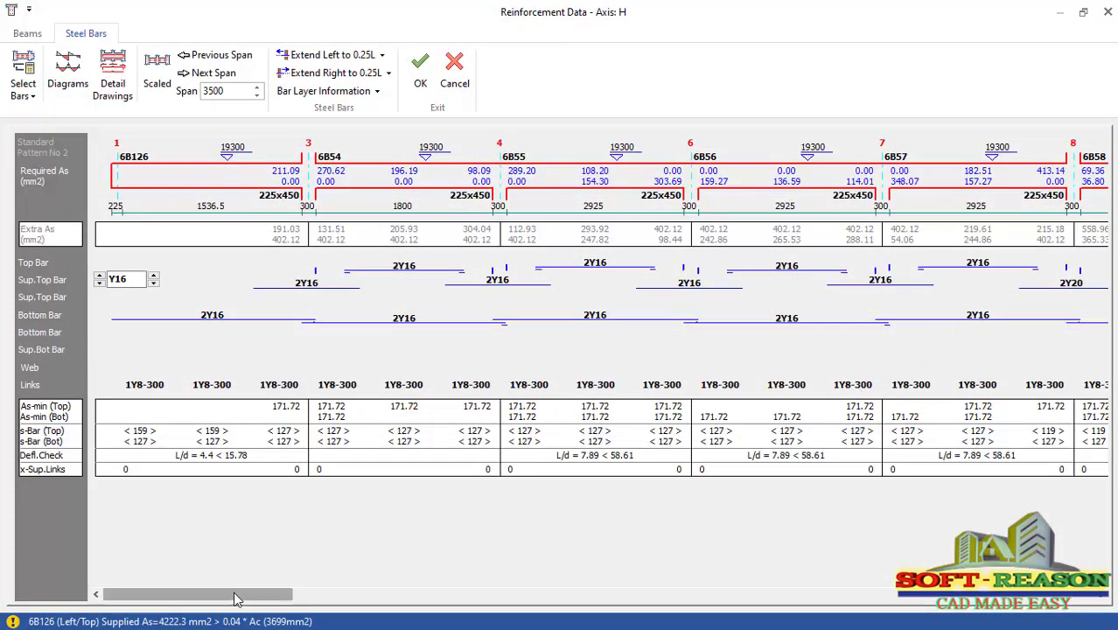
{"action": "left_click_drag", "start_coordinate": [234, 600], "coordinate": [535, 594]}
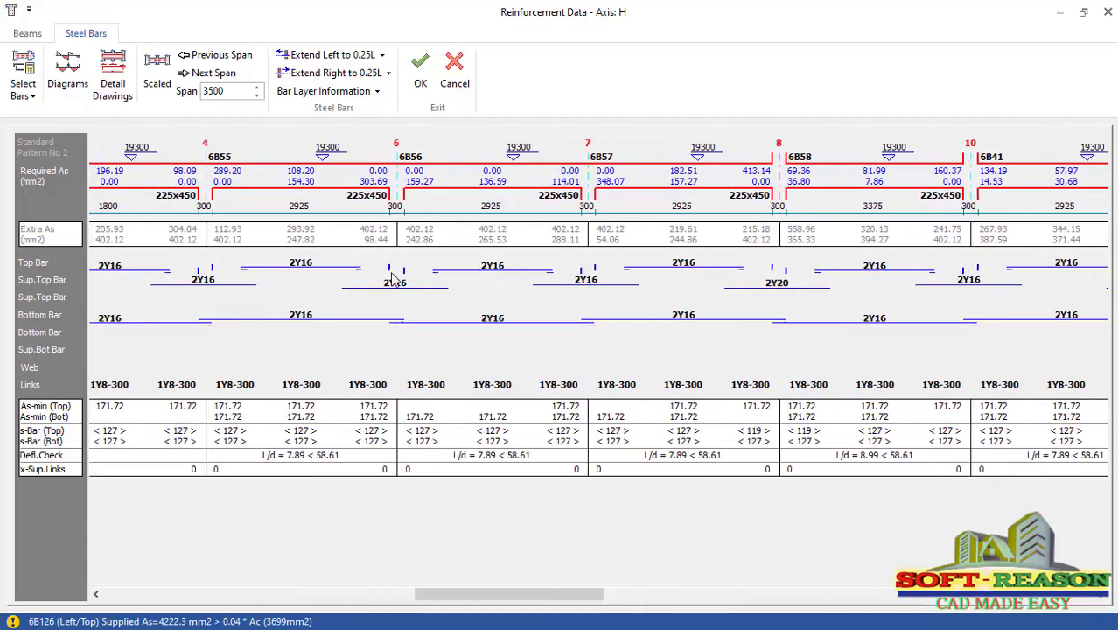
{"action": "left_click", "coordinate": [426, 77]}
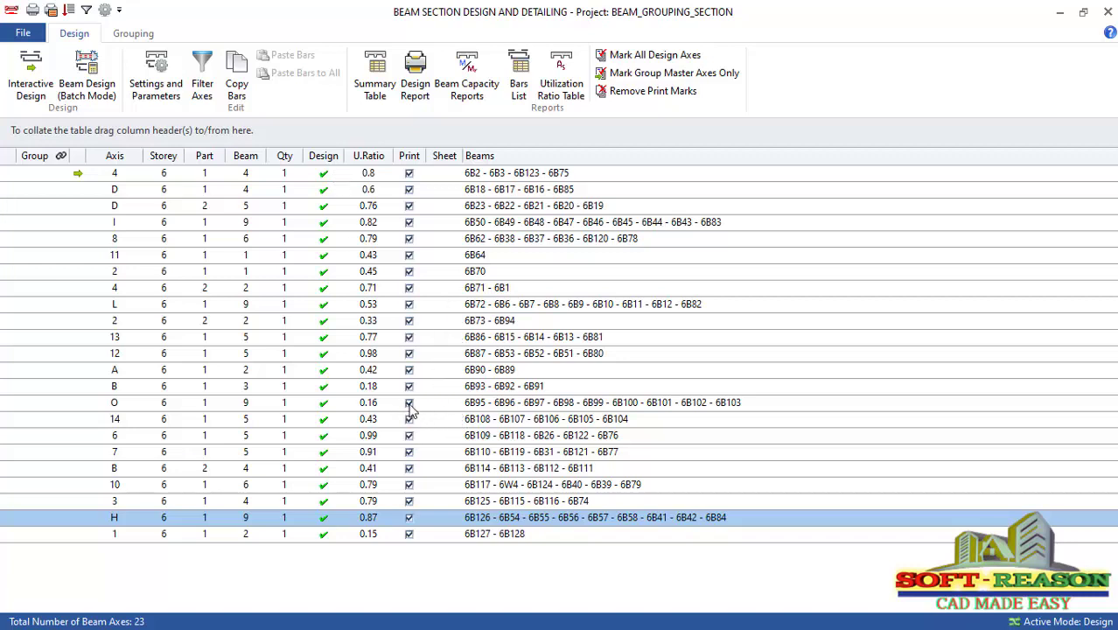
Step: Auto-group all similar Storey 6 beam axes into three groups, with masters I, L and 13
{"action": "left_click", "coordinate": [131, 33]}
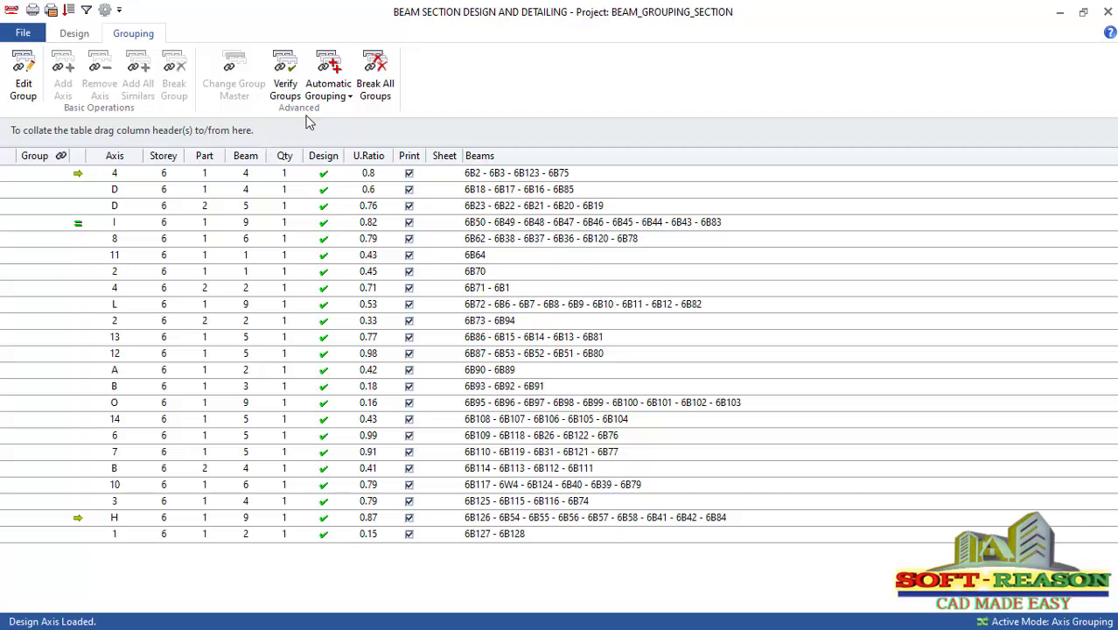
{"action": "left_click", "coordinate": [350, 98]}
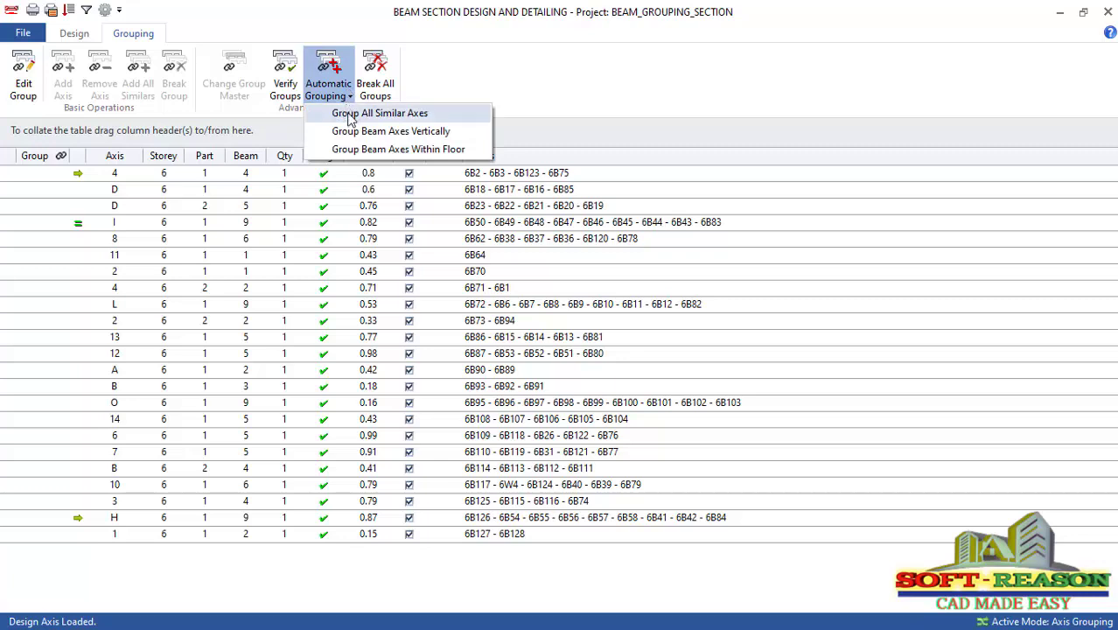
{"action": "left_click", "coordinate": [351, 115]}
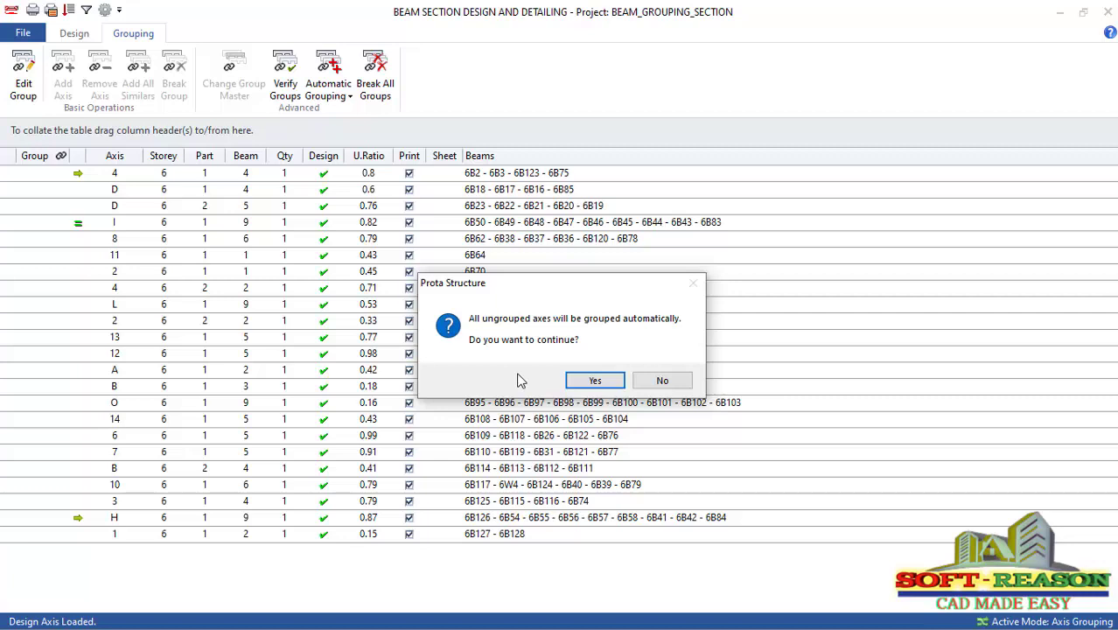
{"action": "left_click", "coordinate": [596, 380]}
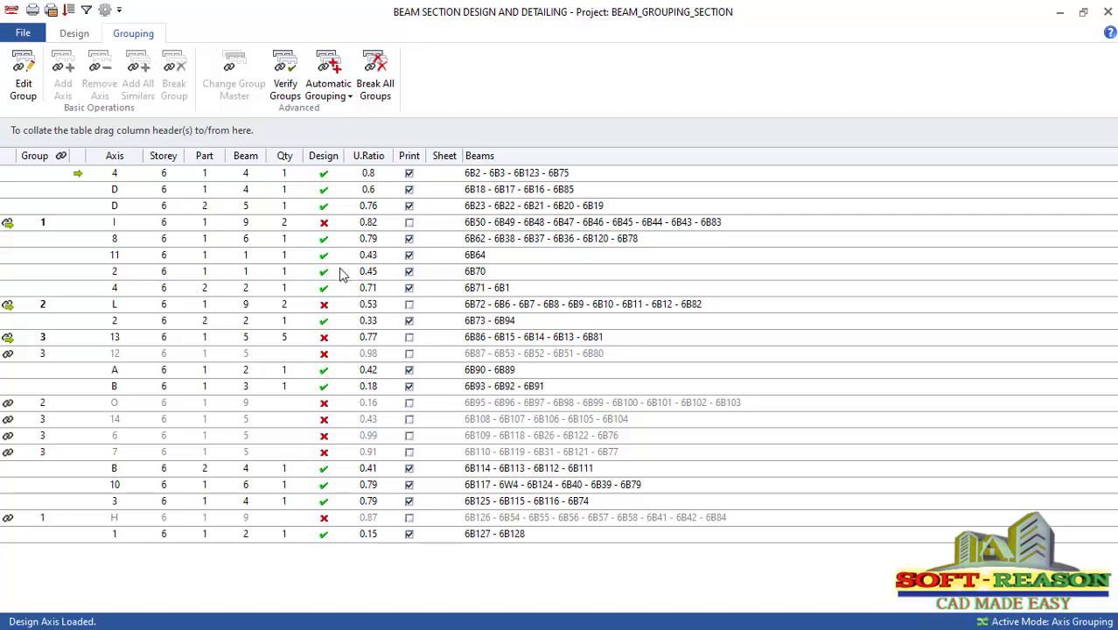
{"action": "left_click", "coordinate": [282, 224]}
{"action": "left_click", "coordinate": [242, 228]}
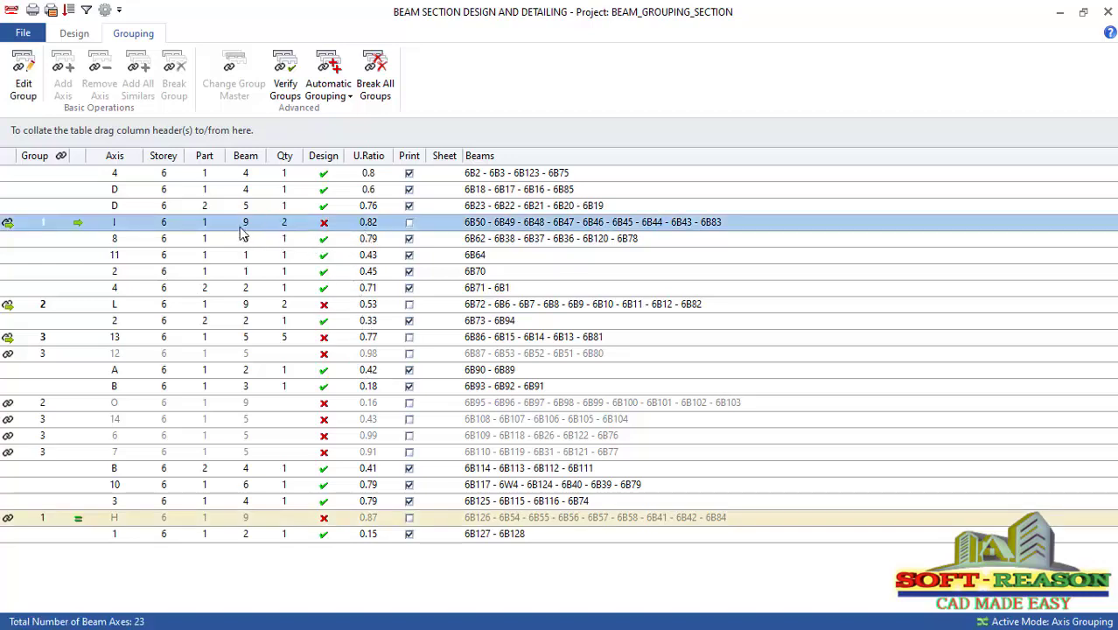
{"action": "left_click", "coordinate": [77, 36]}
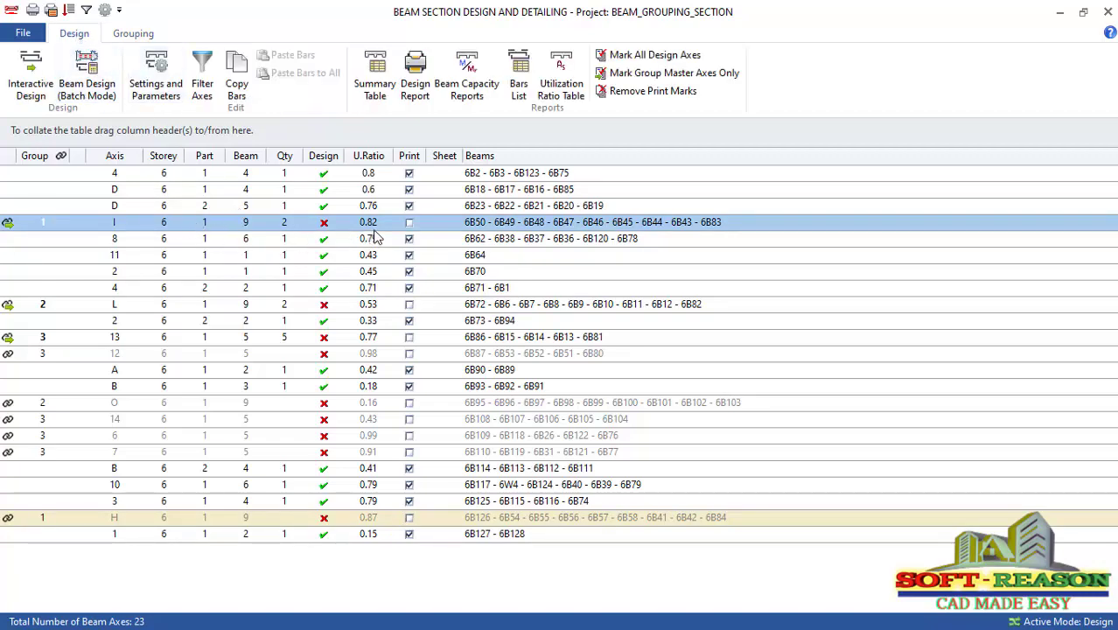
Step: Redesign group 1 master axis I with re-selected steel bars and accept it
{"action": "left_click", "coordinate": [30, 83]}
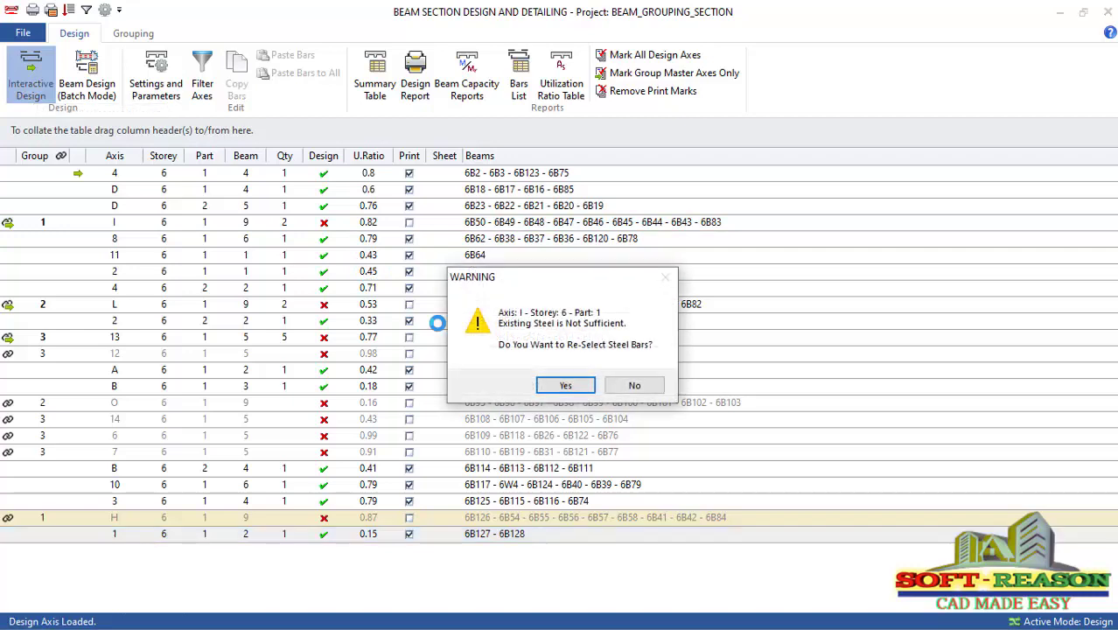
{"action": "left_click", "coordinate": [569, 386]}
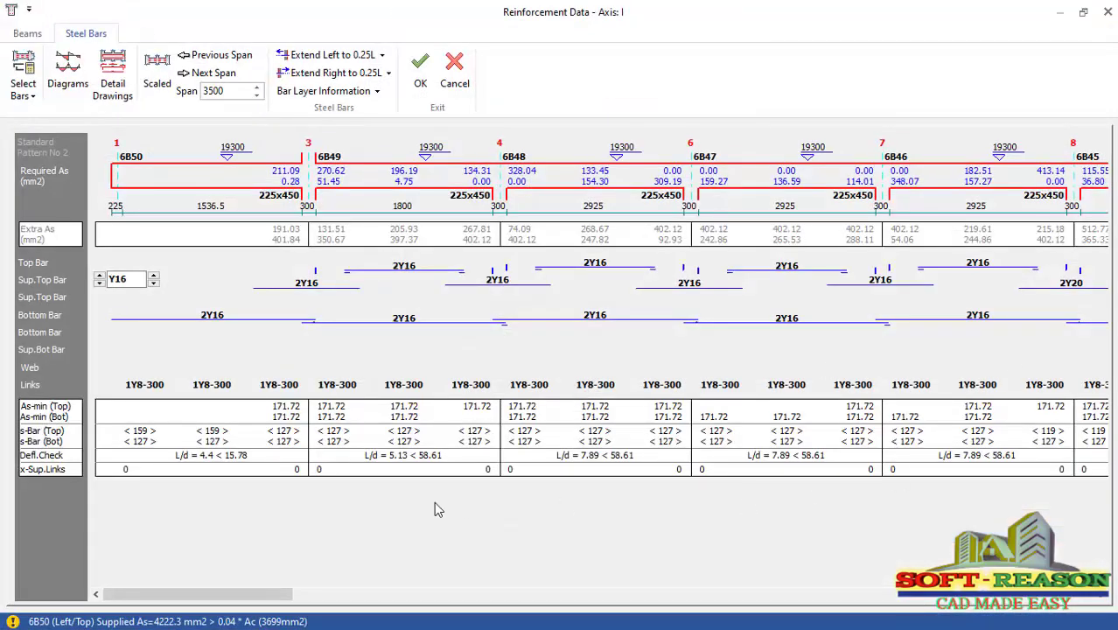
{"action": "left_click_drag", "start_coordinate": [253, 593], "coordinate": [433, 594]}
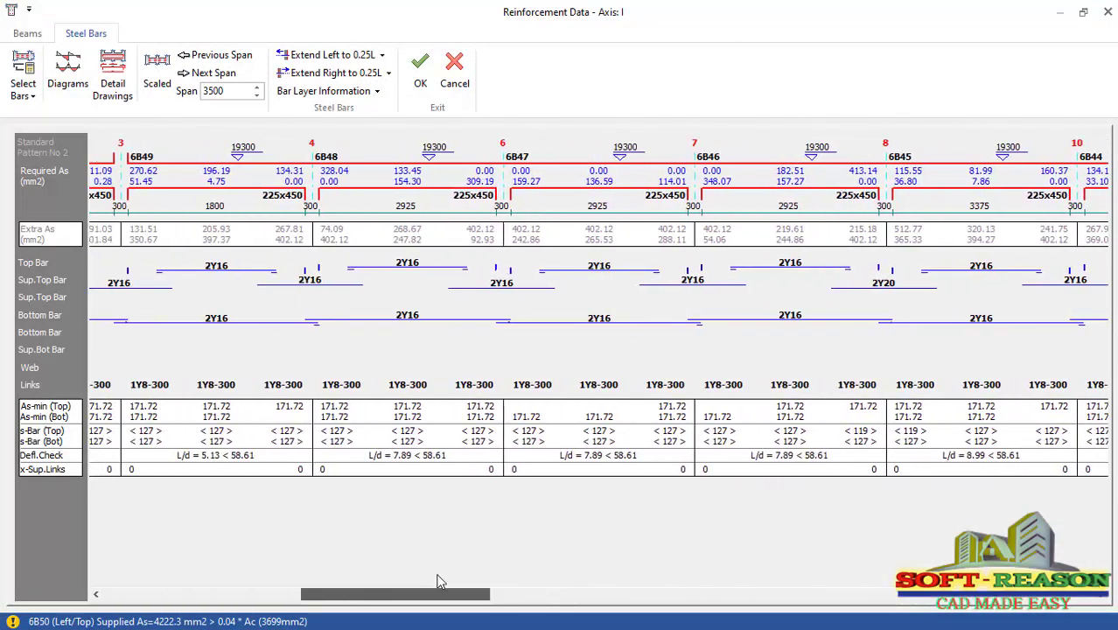
{"action": "left_click", "coordinate": [420, 77]}
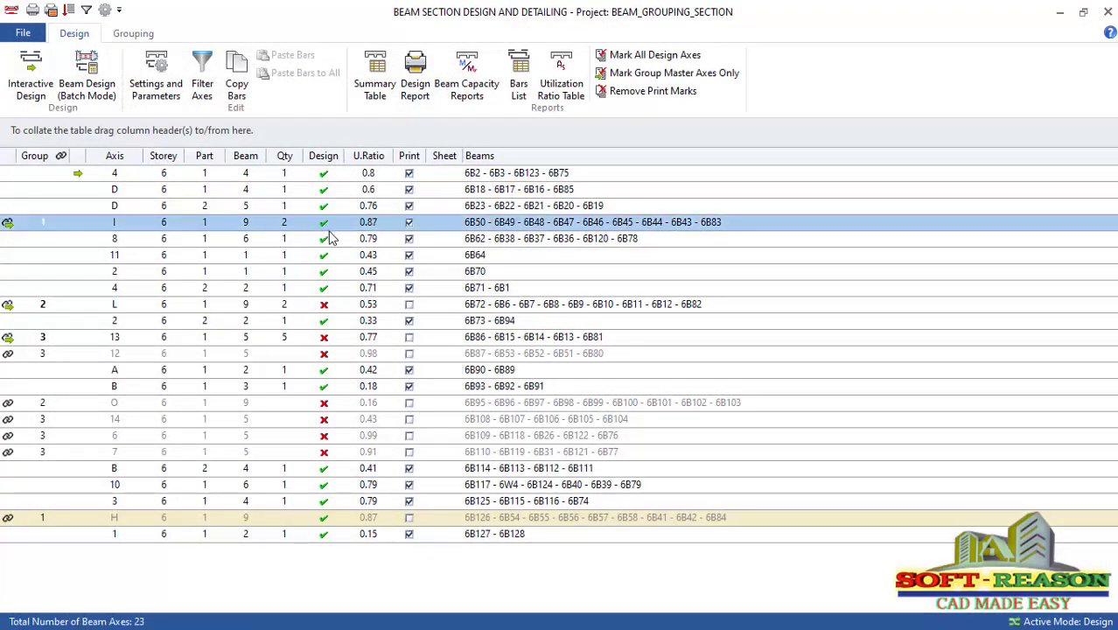
Step: Redesign group 2 master axis L and accept its 2Y16 top and bottom bars
{"action": "left_click", "coordinate": [334, 304]}
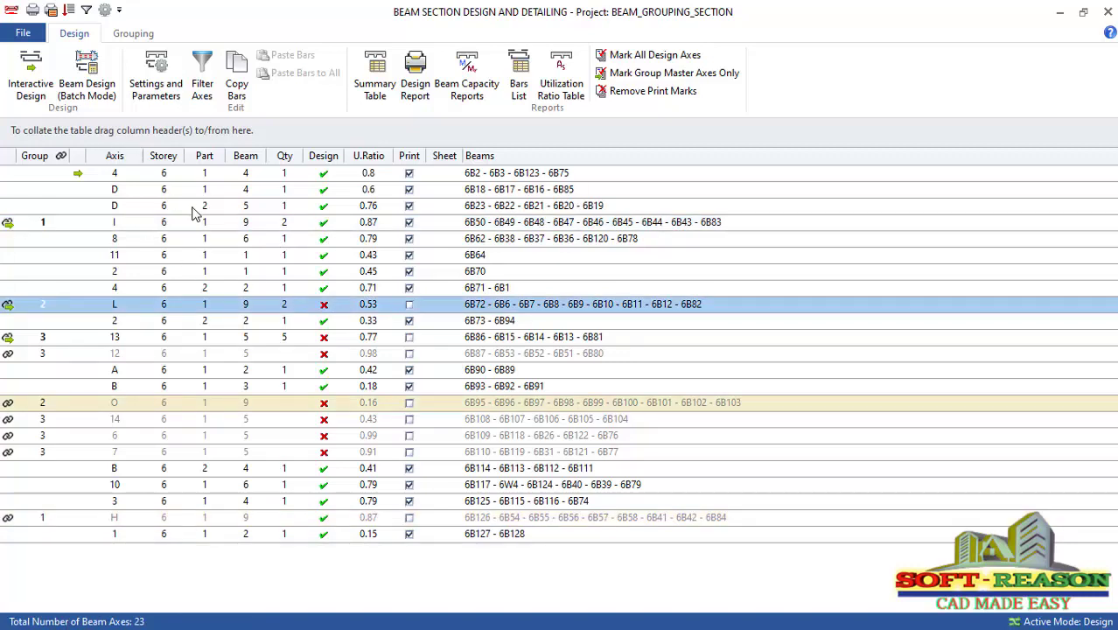
{"action": "left_click", "coordinate": [44, 87]}
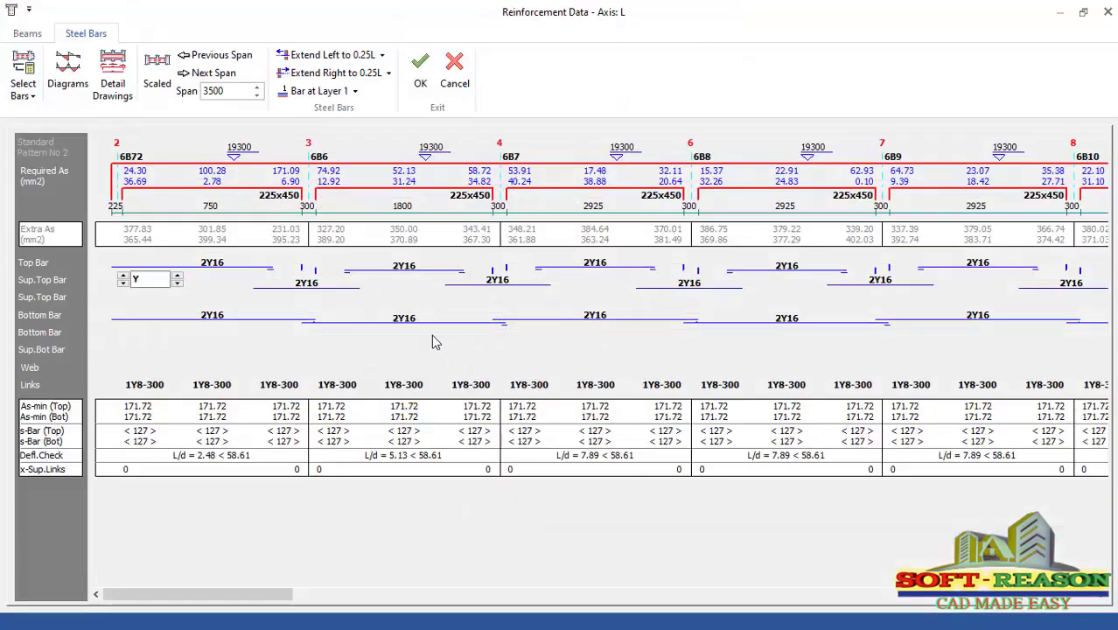
{"action": "left_click_drag", "start_coordinate": [199, 604], "coordinate": [997, 598]}
{"action": "left_click", "coordinate": [420, 70]}
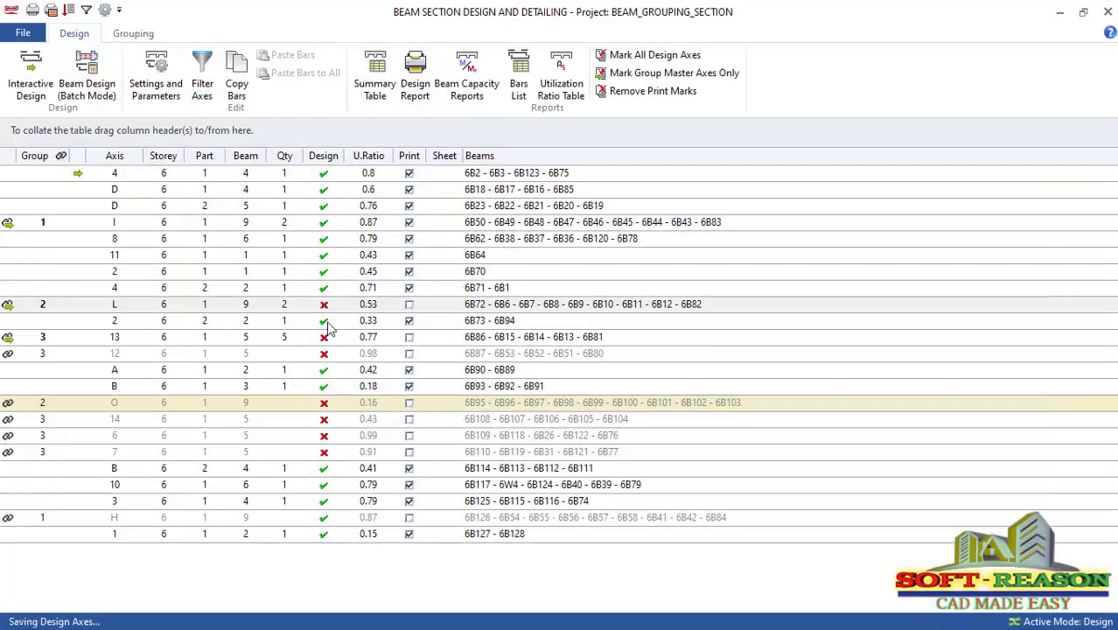
Step: Start the interactive redesign of group 3's master axis 13, re-selecting its steel bars
{"action": "left_click", "coordinate": [325, 340]}
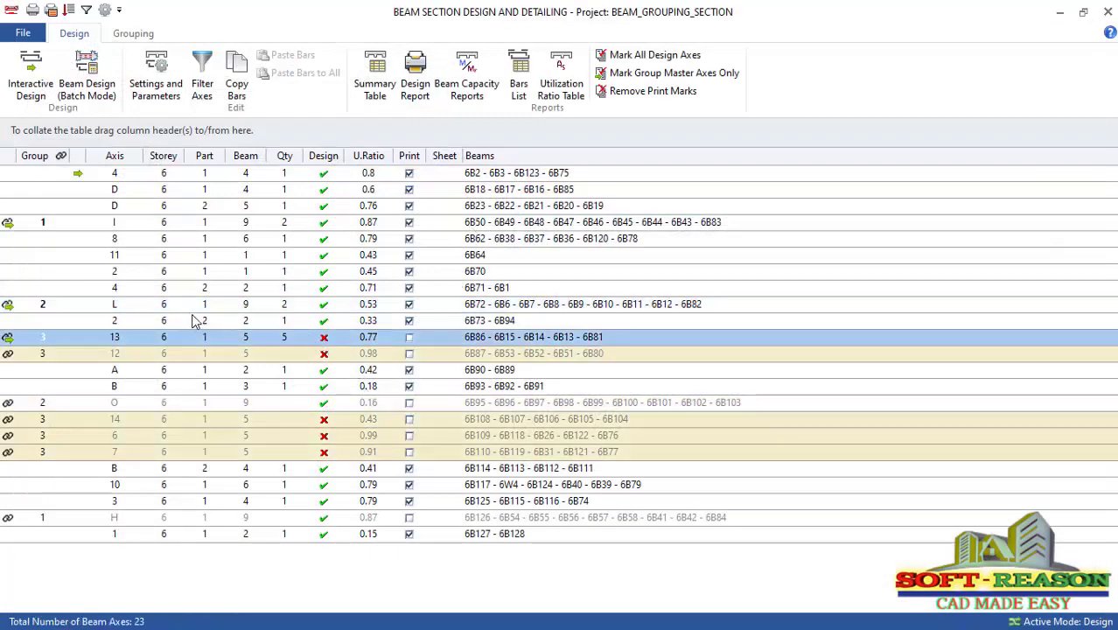
{"action": "left_click", "coordinate": [37, 95]}
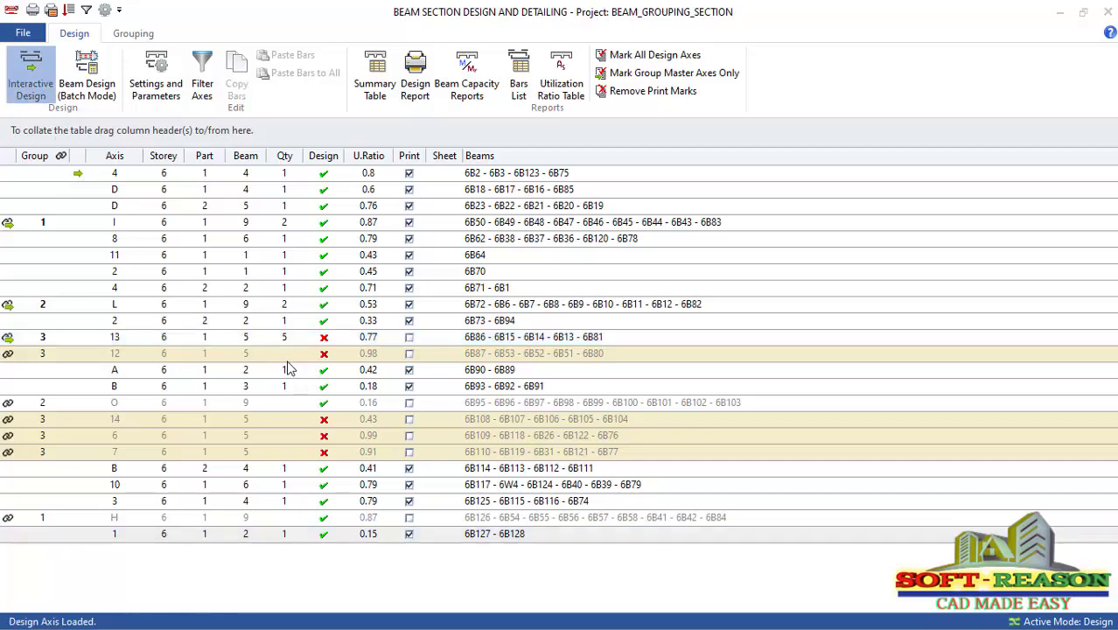
{"action": "left_click", "coordinate": [565, 385]}
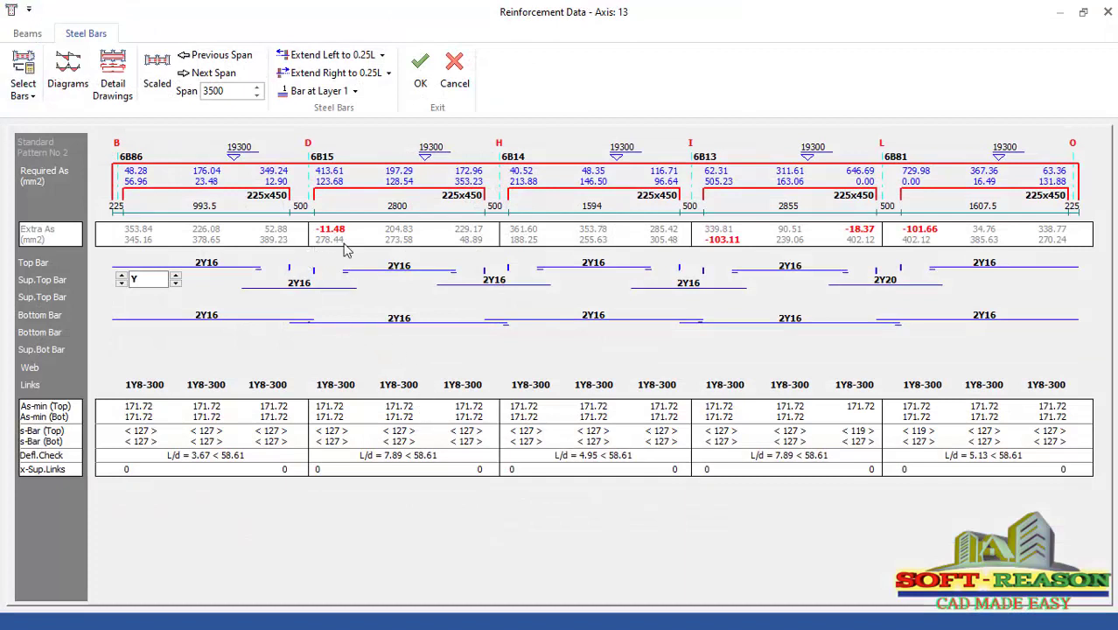
Step: Set axis 13 bars to 3Y16 top at D, 3Y16 bottom in I–L, 3Y20 top at L, and accept
{"action": "left_click", "coordinate": [298, 285]}
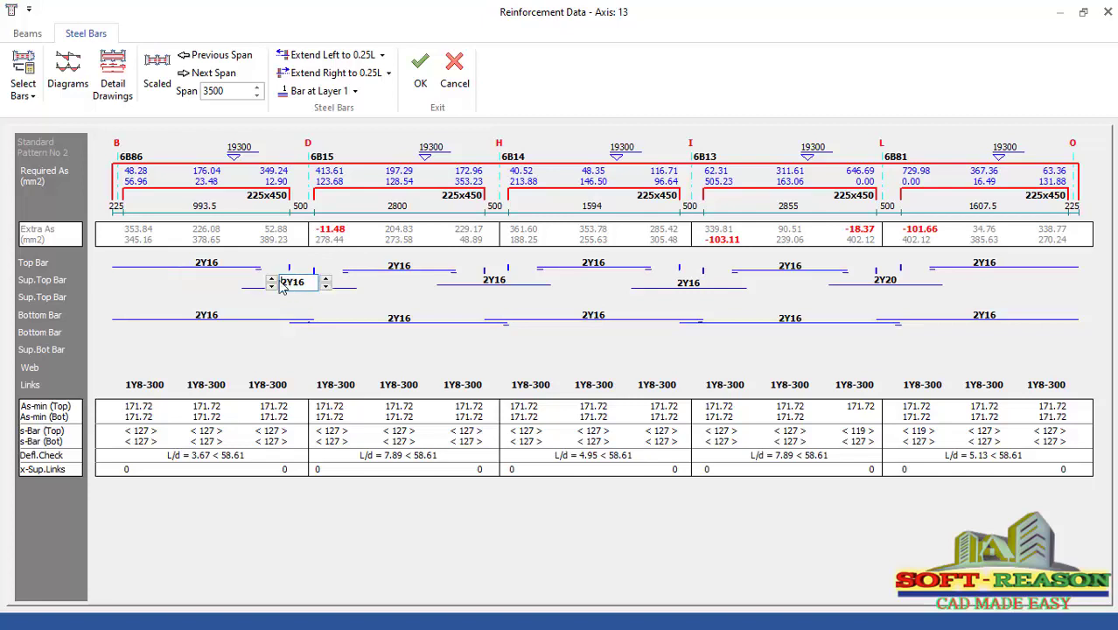
{"action": "left_click", "coordinate": [271, 287]}
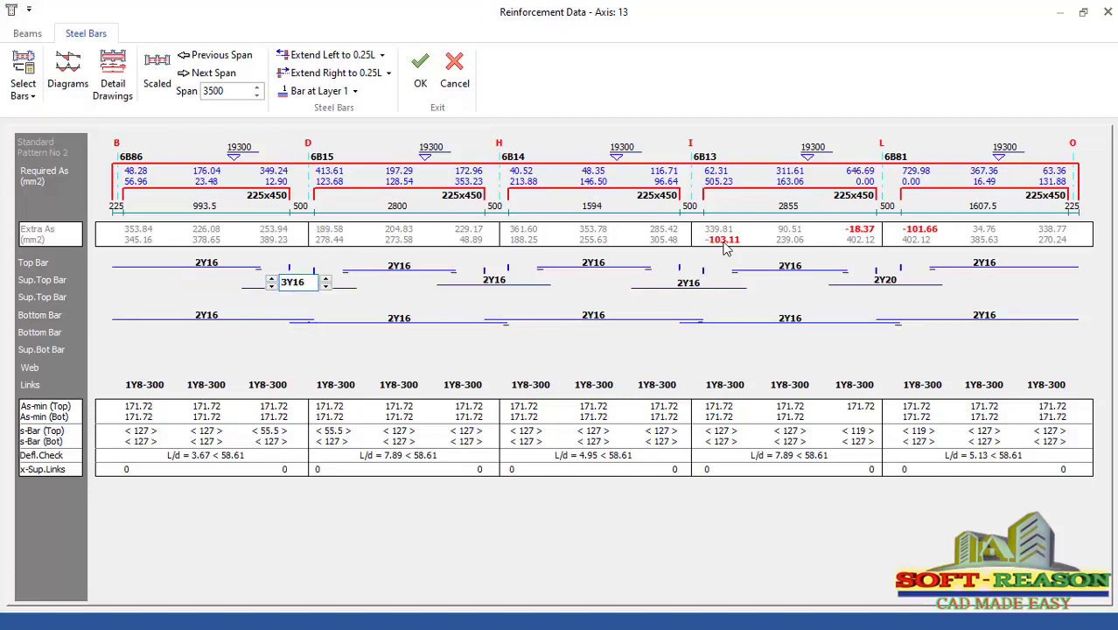
{"action": "left_click", "coordinate": [788, 319]}
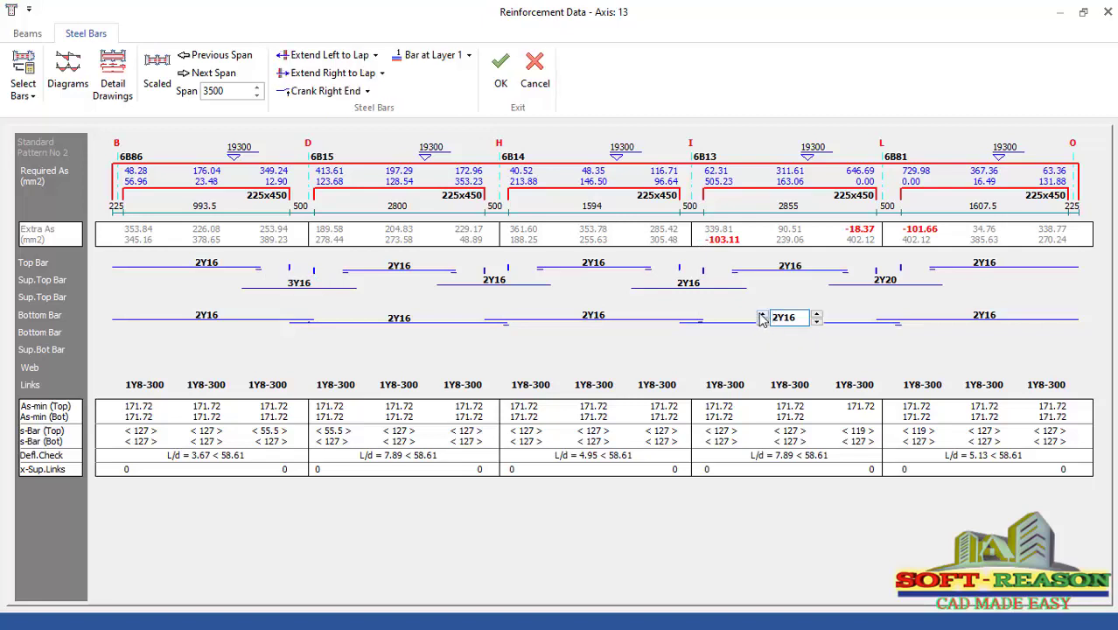
{"action": "left_click", "coordinate": [761, 315]}
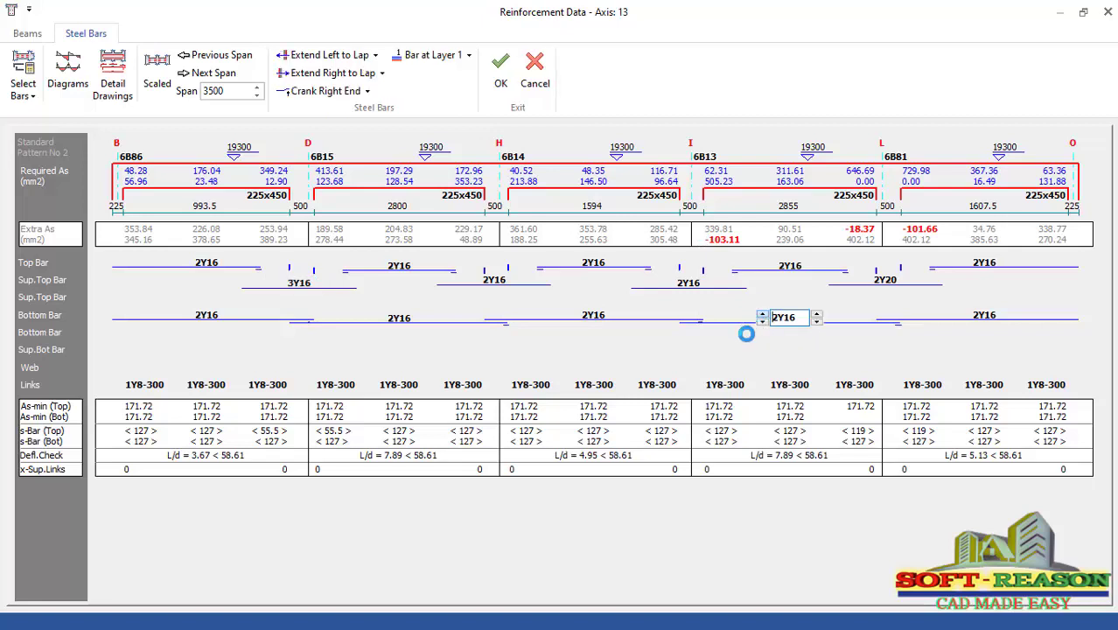
{"action": "left_click", "coordinate": [875, 280]}
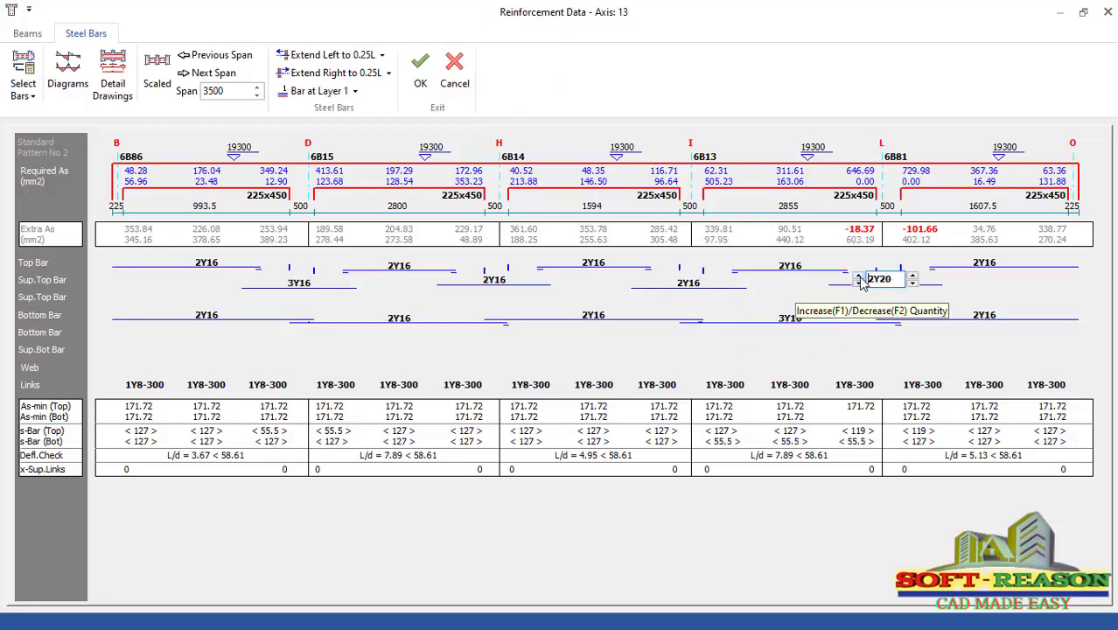
{"action": "left_click", "coordinate": [859, 275]}
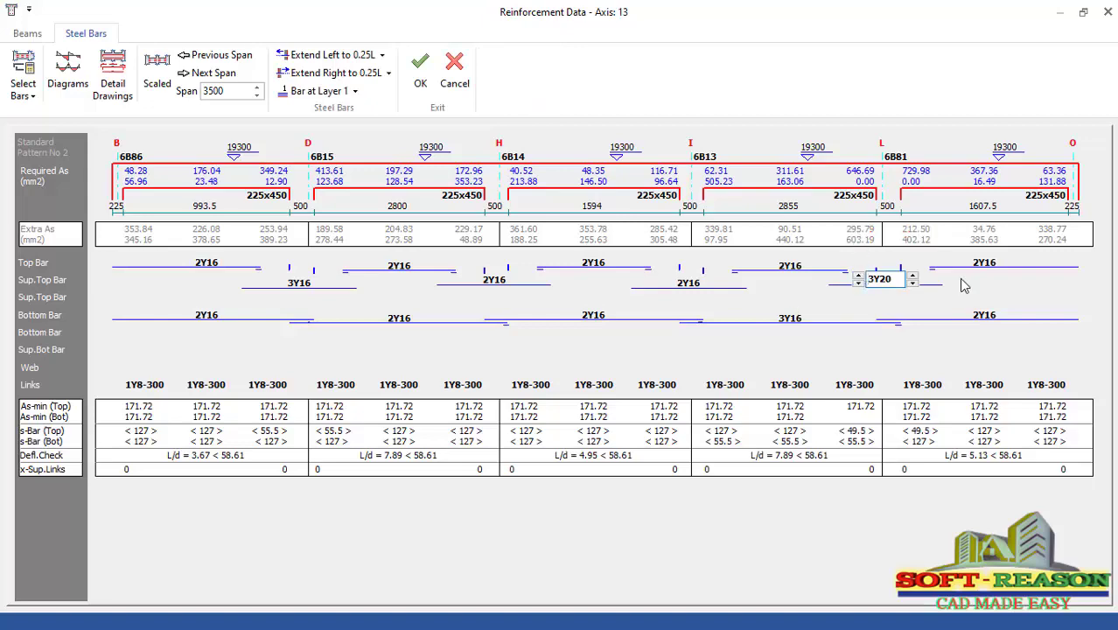
{"action": "left_click", "coordinate": [420, 74]}
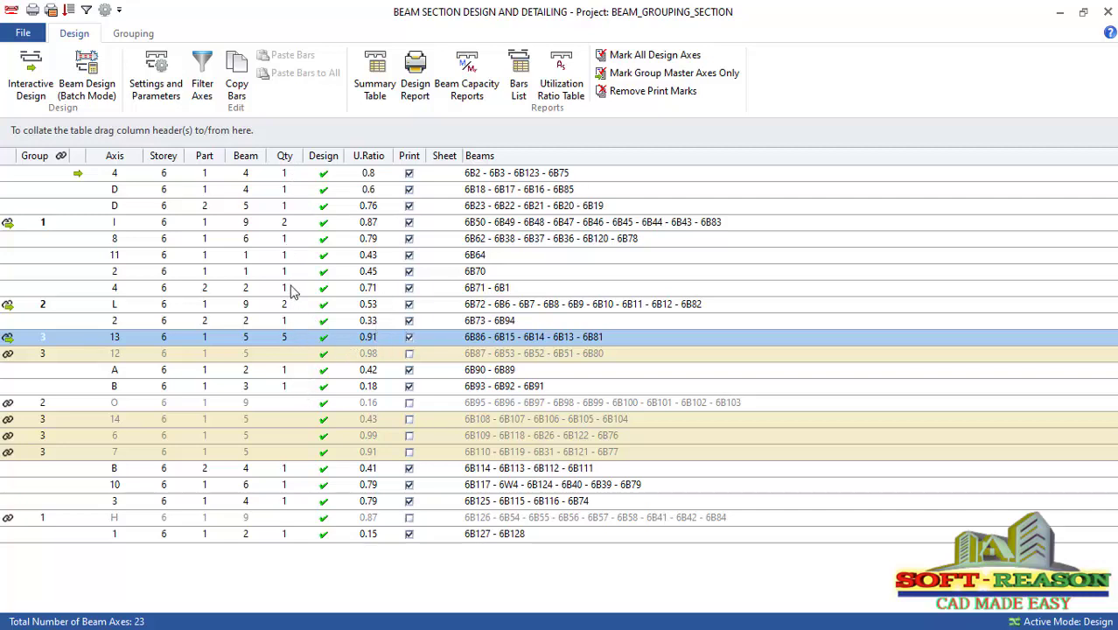
{"action": "left_click", "coordinate": [283, 221]}
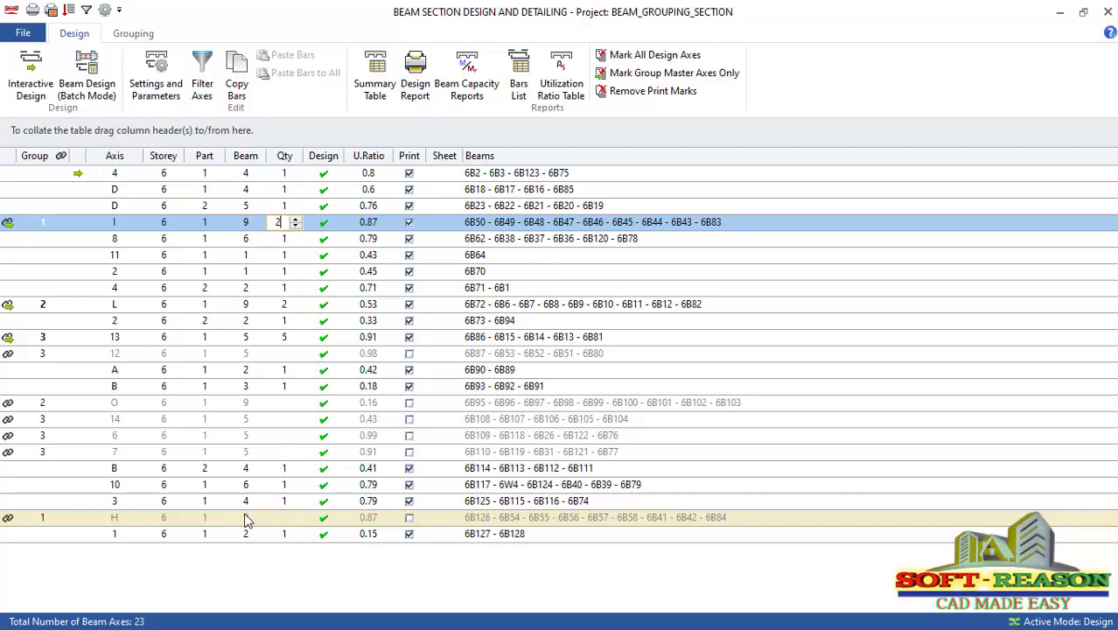
{"action": "left_click", "coordinate": [280, 305]}
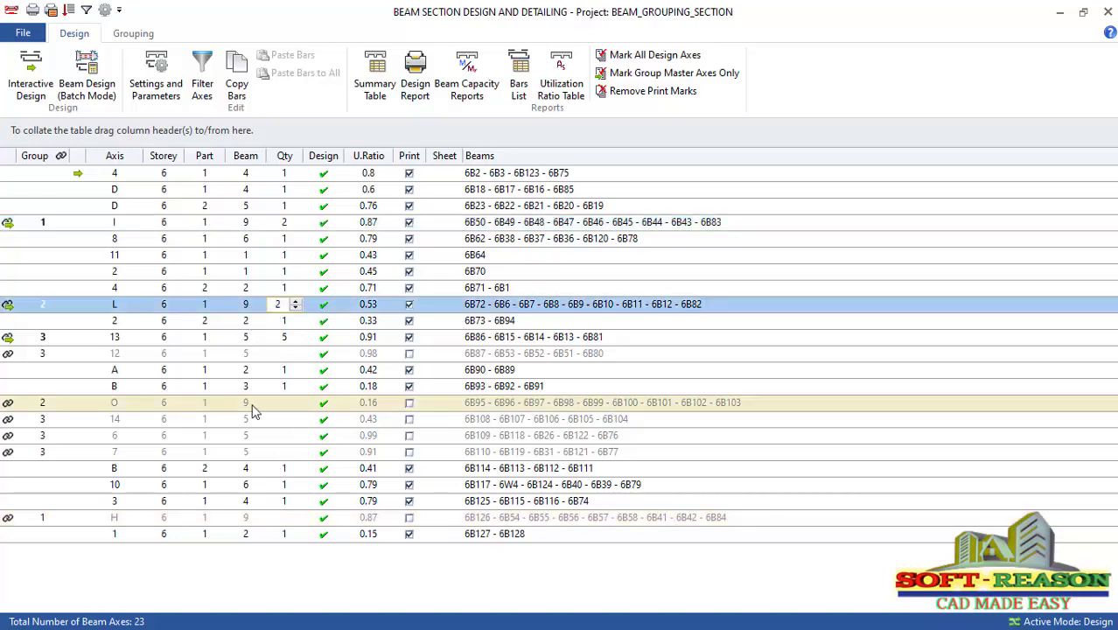
{"action": "left_click", "coordinate": [277, 337]}
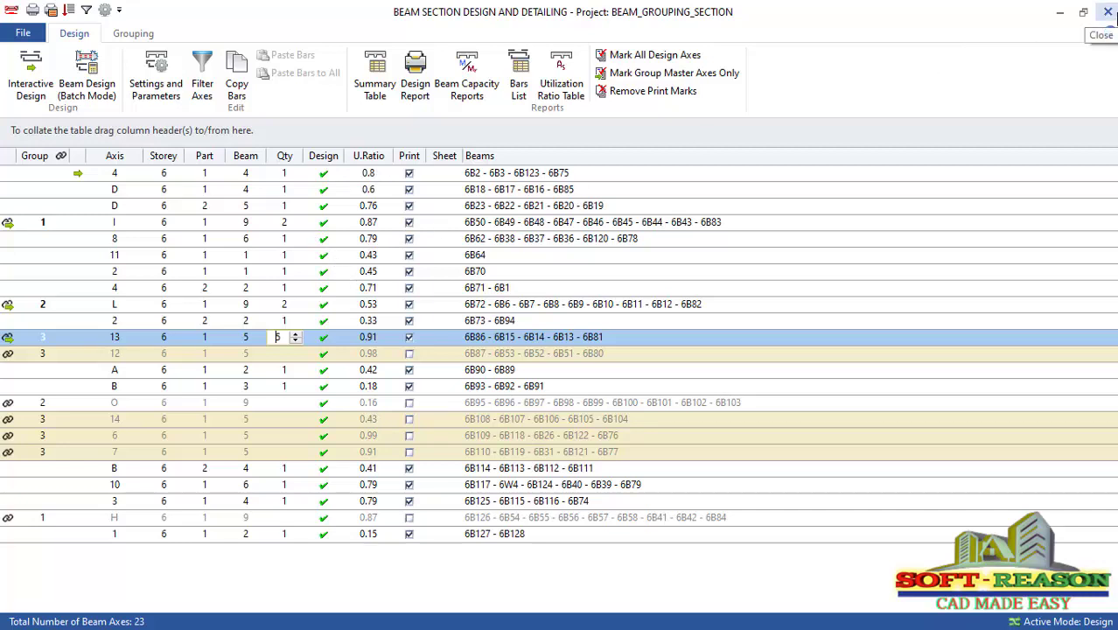
Step: Close the Beam Section Design window and load the saved project into ProtaDetails
{"action": "left_click", "coordinate": [1109, 11]}
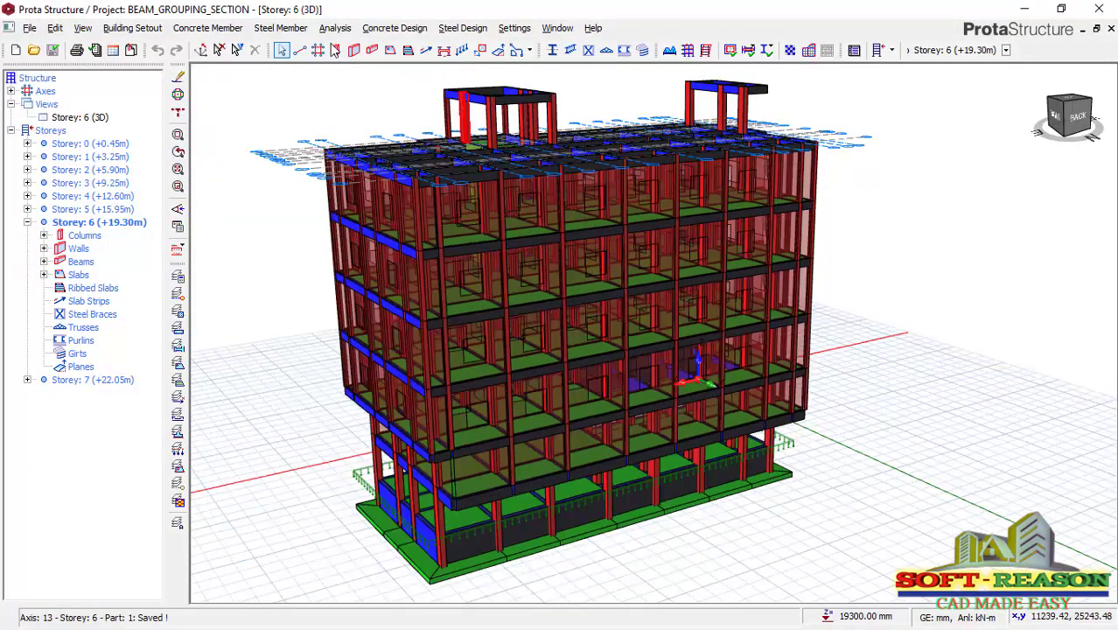
{"action": "left_click", "coordinate": [395, 28]}
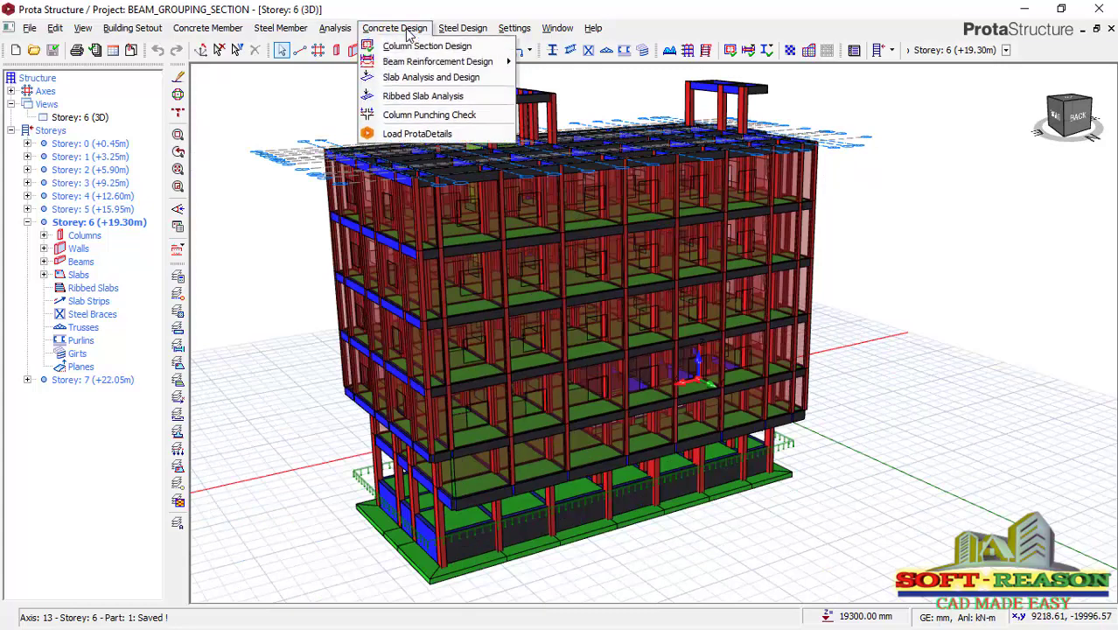
{"action": "left_click", "coordinate": [412, 135]}
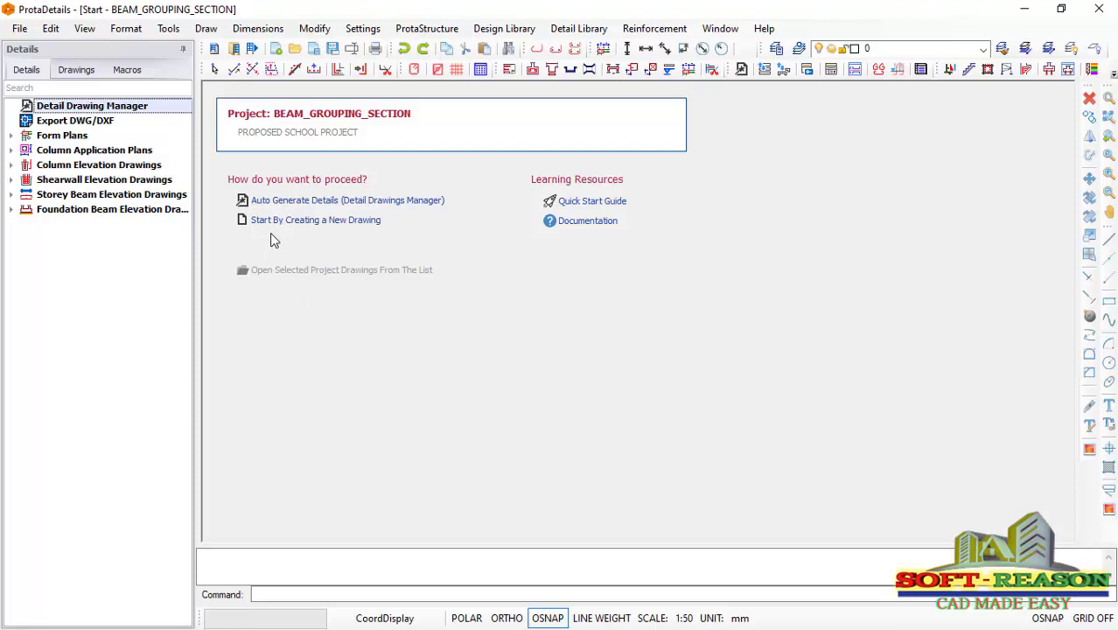
Step: Create a new drawing and generate all Storey 6 (+19.30m) beam elevations at scale 1/25
{"action": "left_click", "coordinate": [340, 221]}
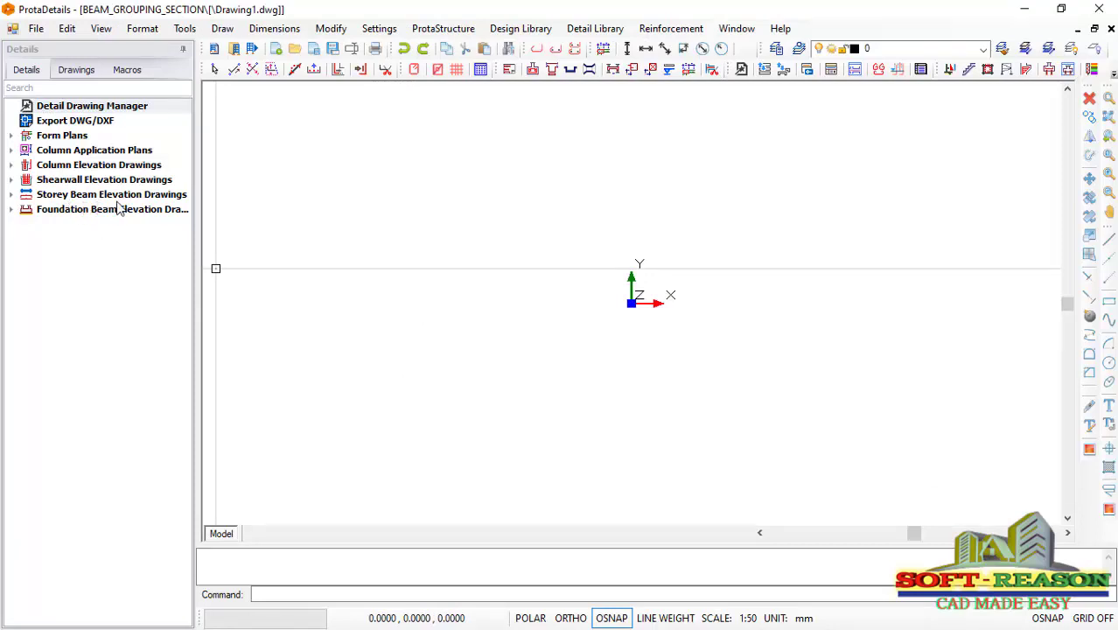
{"action": "left_click", "coordinate": [12, 195]}
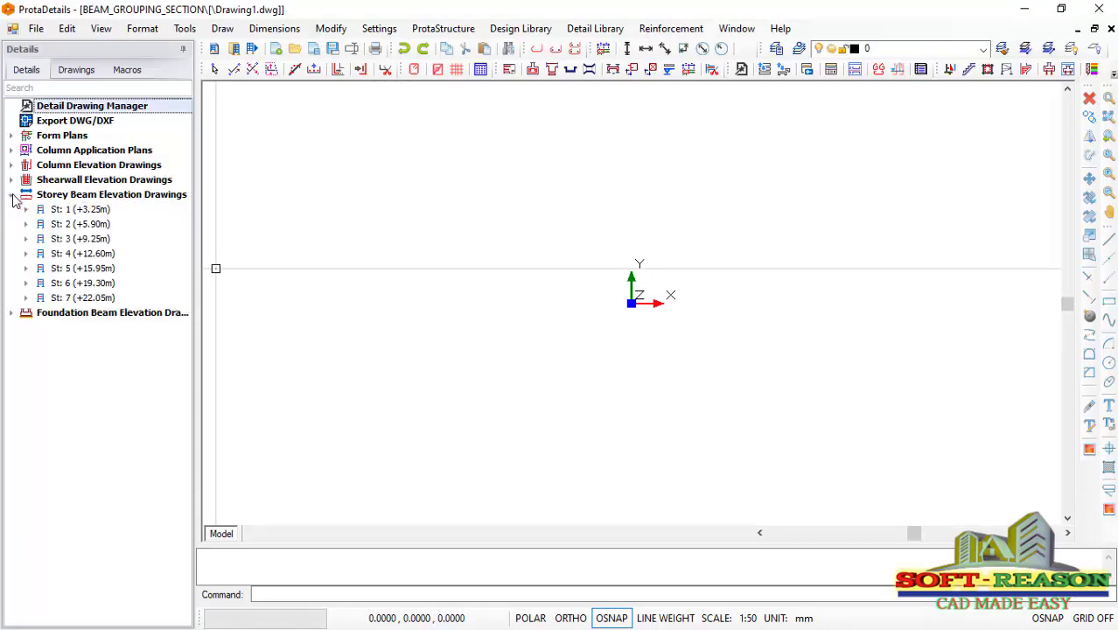
{"action": "left_click", "coordinate": [60, 285]}
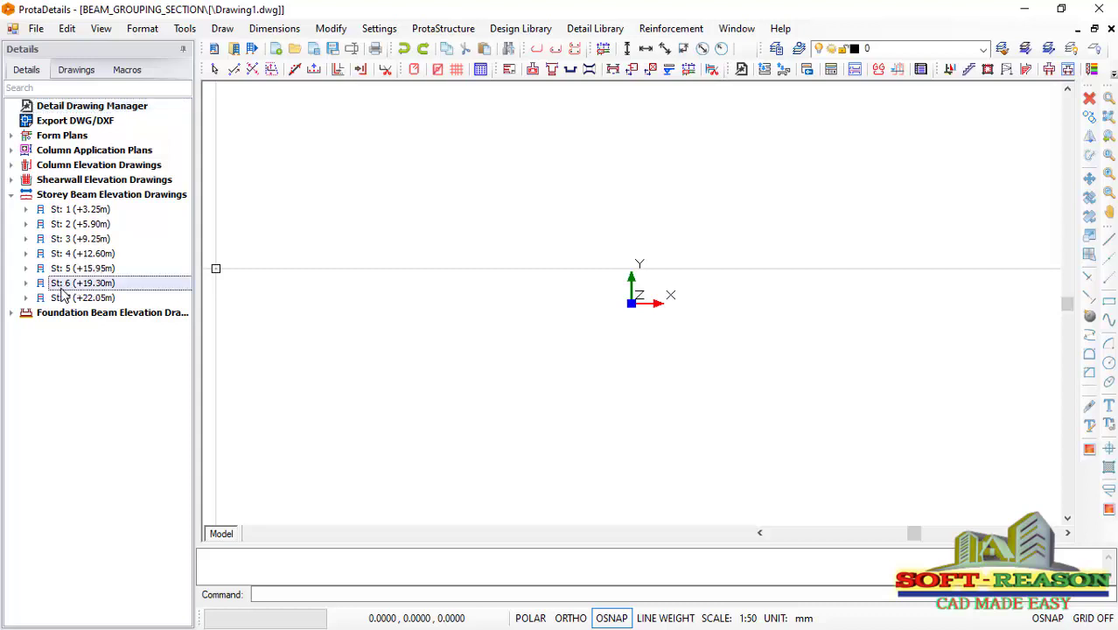
{"action": "right_click", "coordinate": [68, 287]}
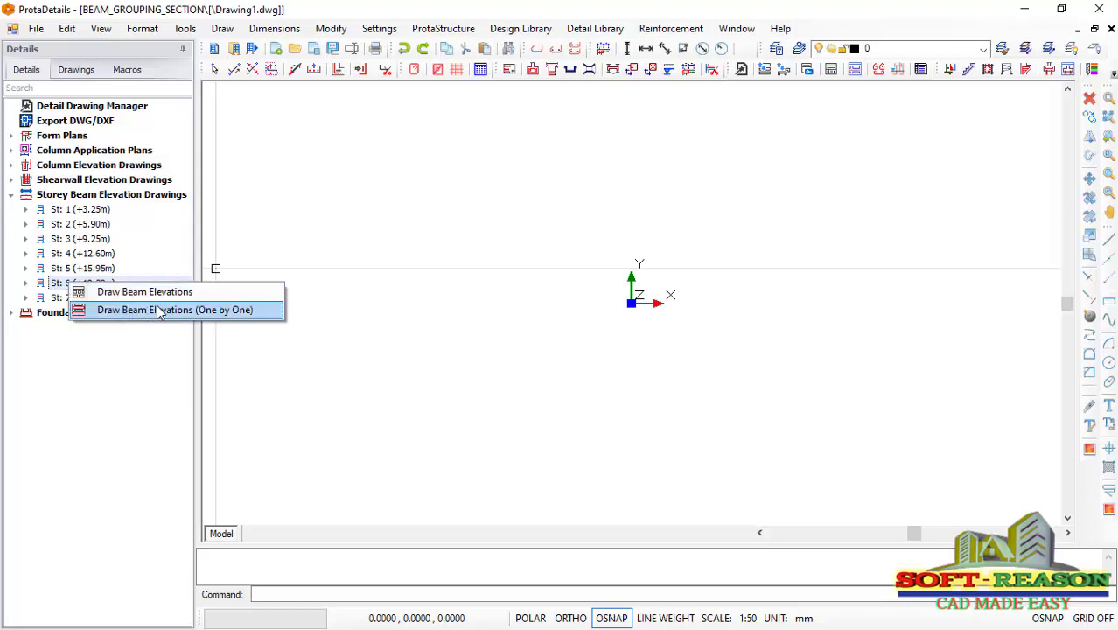
{"action": "left_click", "coordinate": [140, 294]}
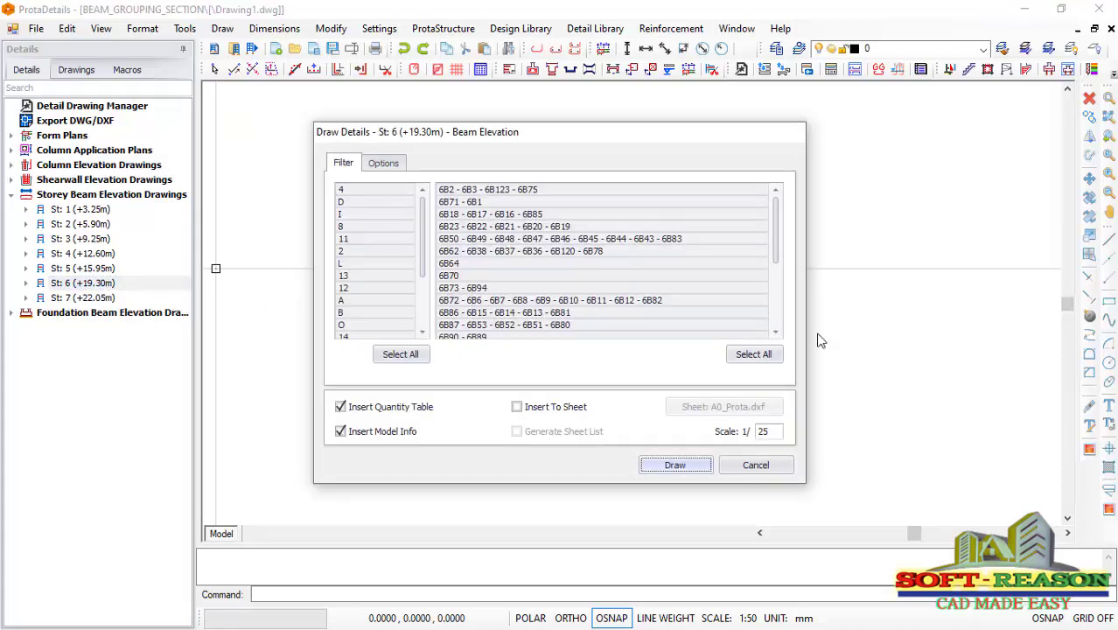
{"action": "left_click", "coordinate": [691, 469]}
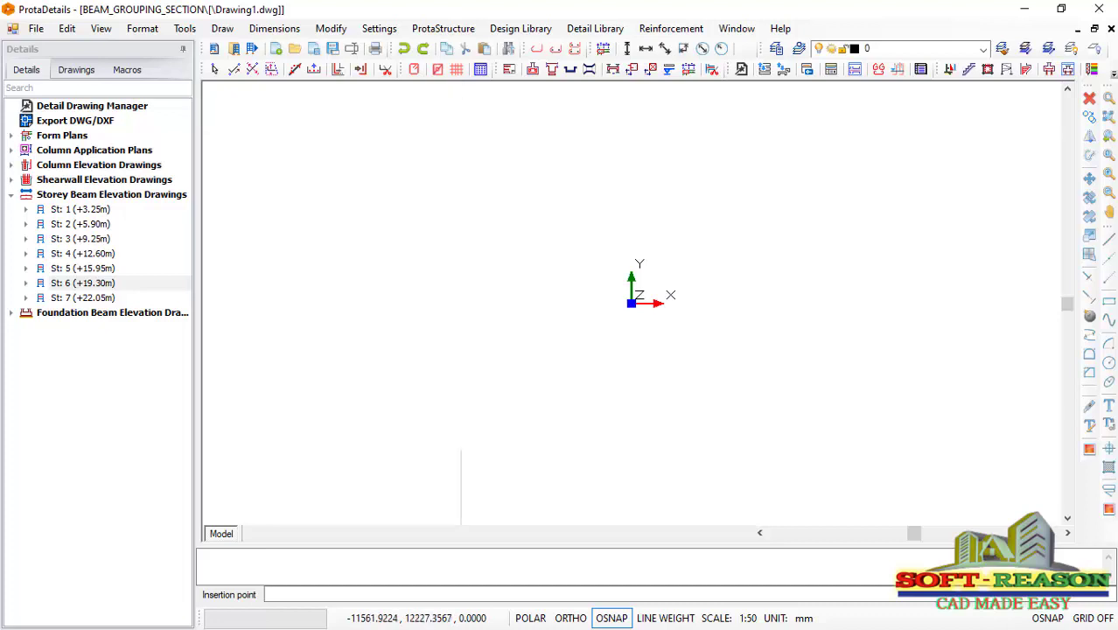
Step: Place the Storey 6 beam elevation drawing at an insertion point on the canvas
{"action": "left_click", "coordinate": [461, 121]}
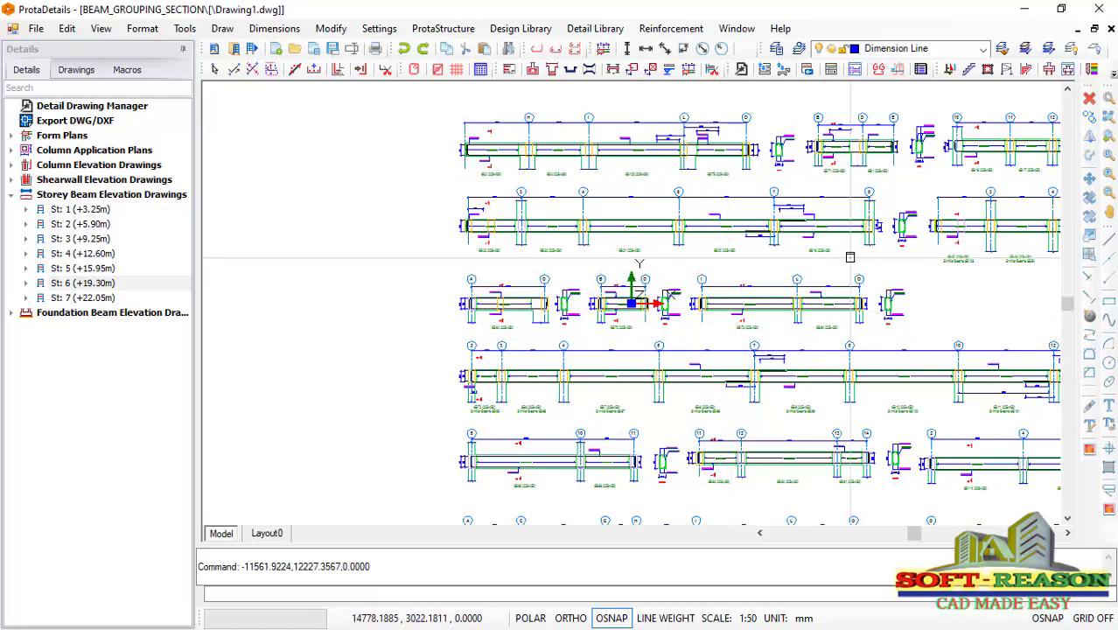
{"action": "scroll", "coordinate": [585, 294], "scroll_direction": "down", "scroll_amount": 3}
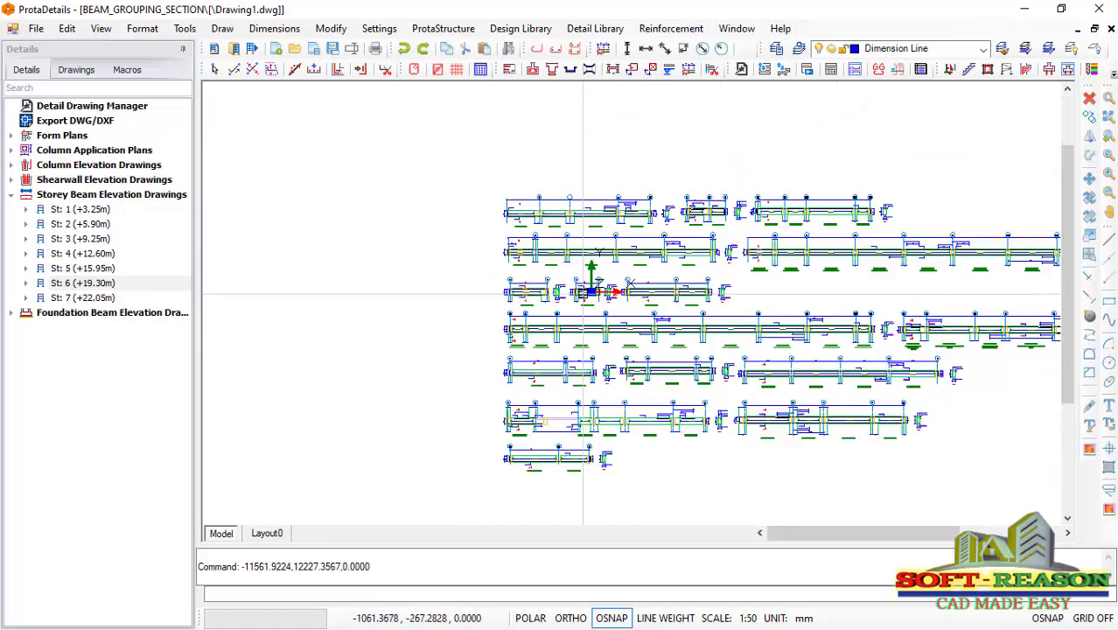
{"action": "scroll", "coordinate": [585, 294], "scroll_direction": "up", "scroll_amount": 8}
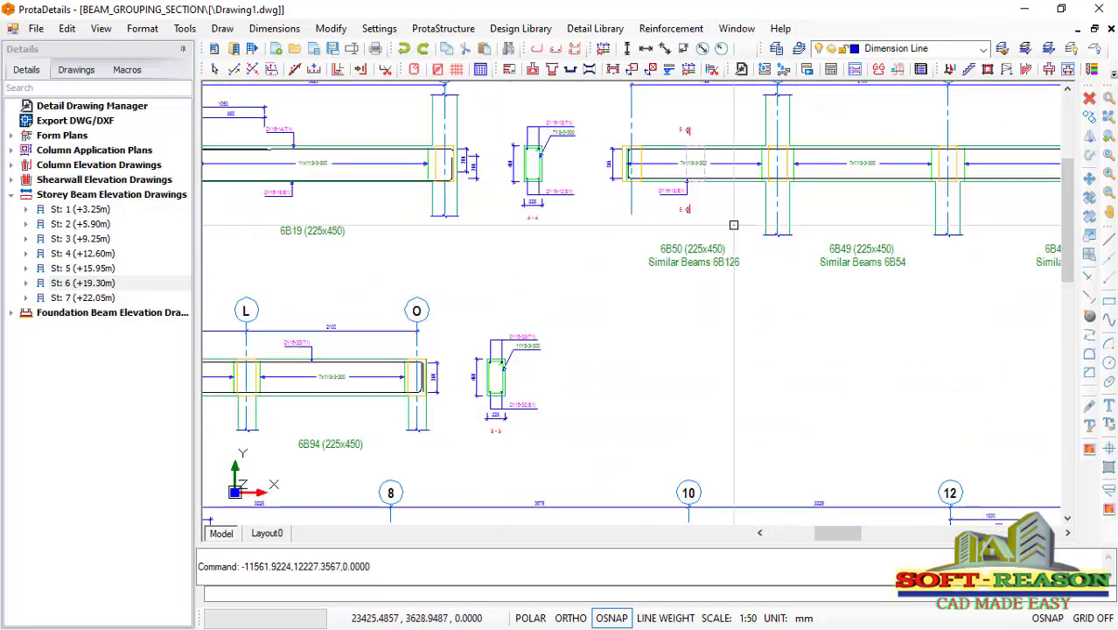
{"action": "scroll", "coordinate": [734, 225], "scroll_direction": "up", "scroll_amount": 5}
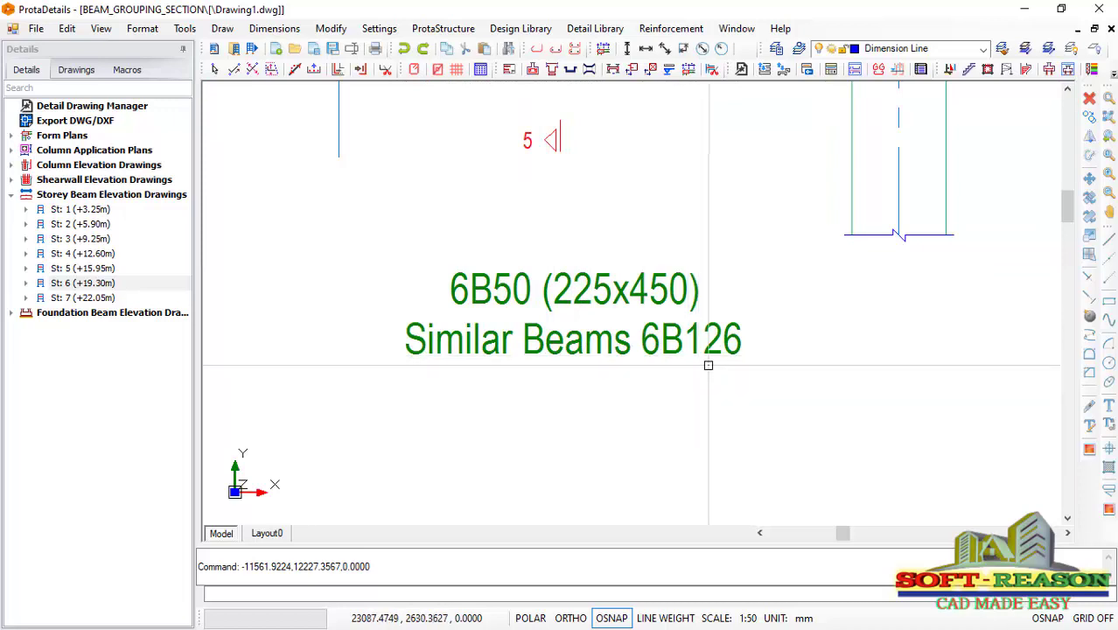
{"action": "scroll", "coordinate": [580, 306], "scroll_direction": "down", "scroll_amount": 1}
Step: Zoom around the elevations to check 'Similar Beams' labels, e.g. 6B50 with 6B126, and 6B70 (225x450)
{"action": "scroll", "coordinate": [587, 345], "scroll_direction": "down", "scroll_amount": 3}
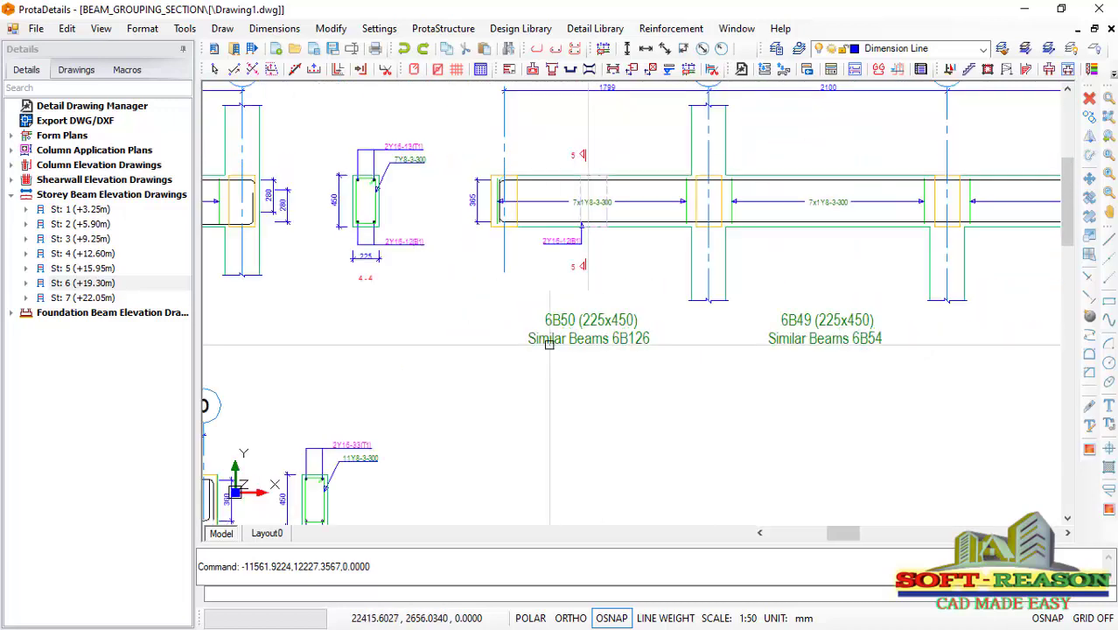
{"action": "scroll", "coordinate": [804, 338], "scroll_direction": "up", "scroll_amount": 2}
{"action": "scroll", "coordinate": [809, 340], "scroll_direction": "up", "scroll_amount": 1}
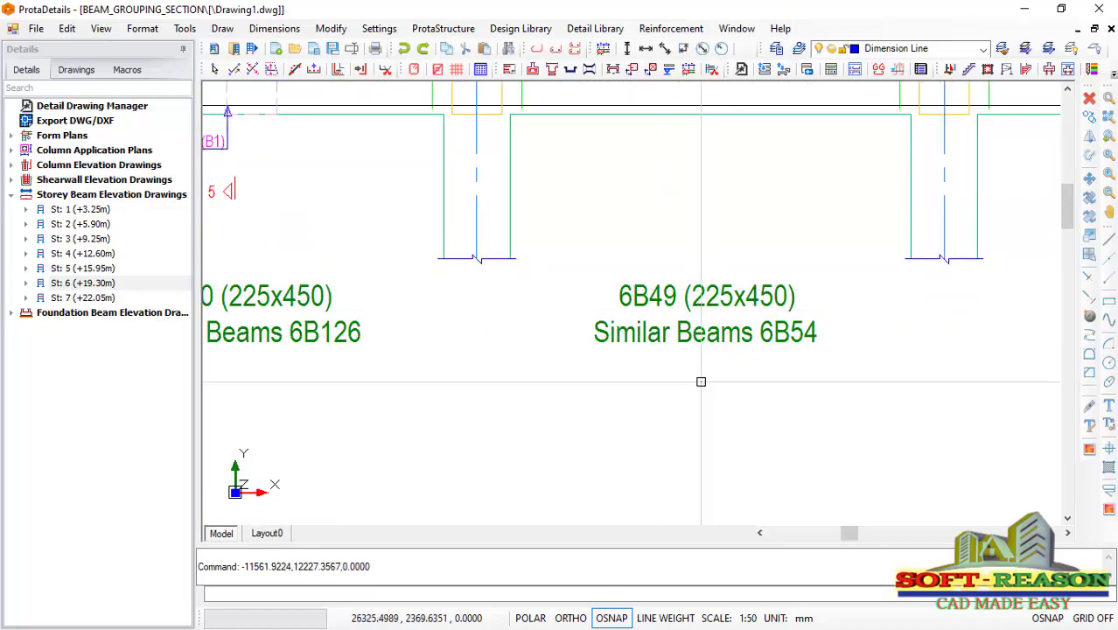
{"action": "scroll", "coordinate": [701, 381], "scroll_direction": "down", "scroll_amount": 5}
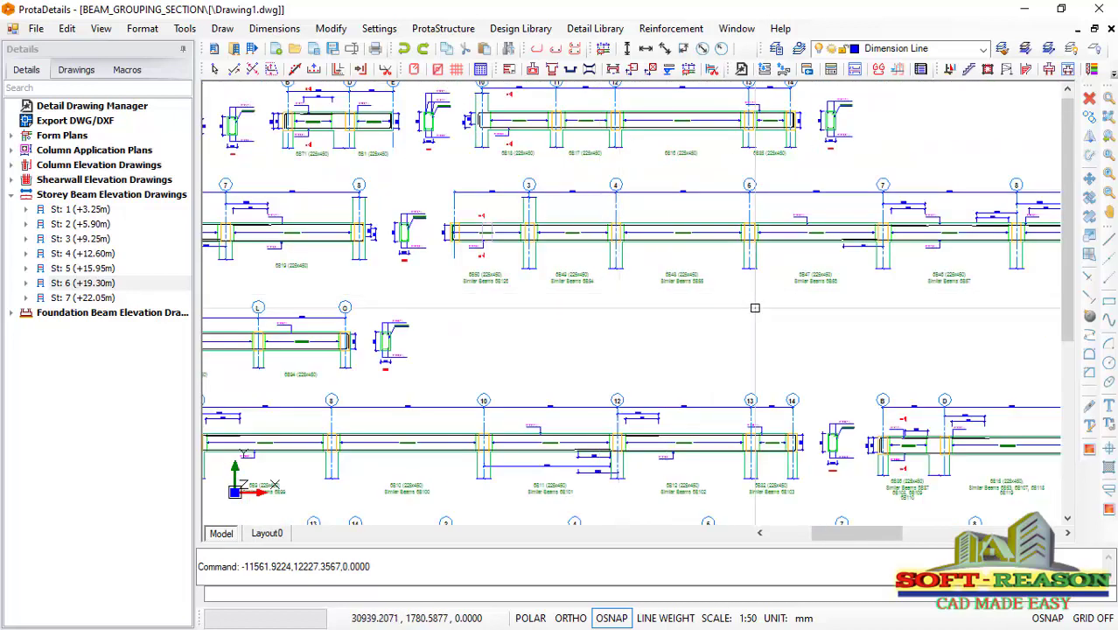
{"action": "scroll", "coordinate": [773, 234], "scroll_direction": "down", "scroll_amount": 2}
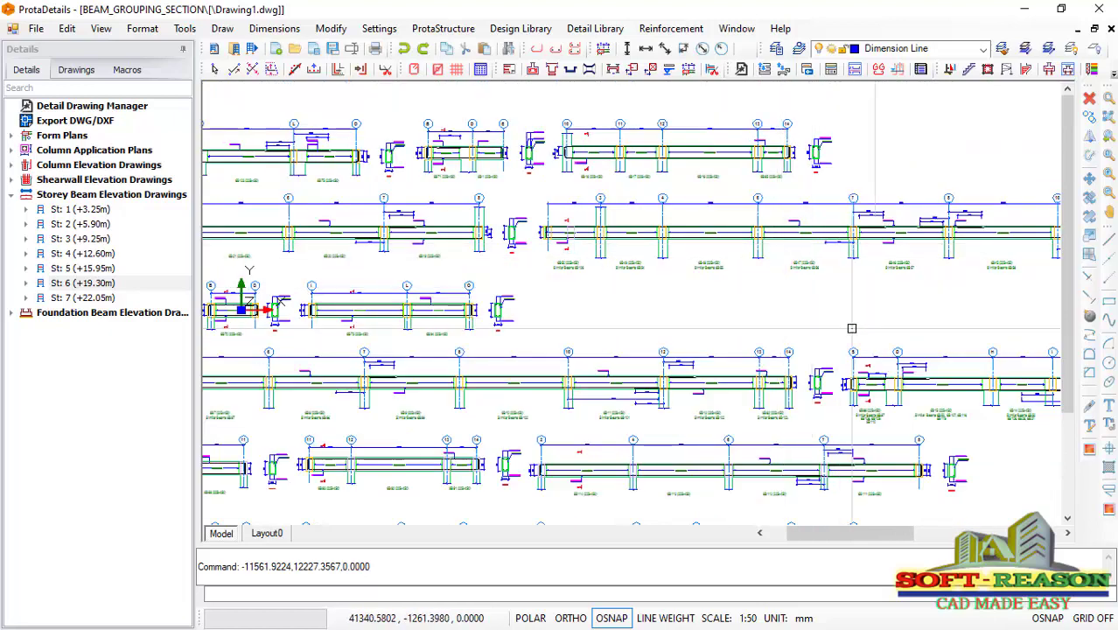
{"action": "scroll", "coordinate": [612, 414], "scroll_direction": "up", "scroll_amount": 6}
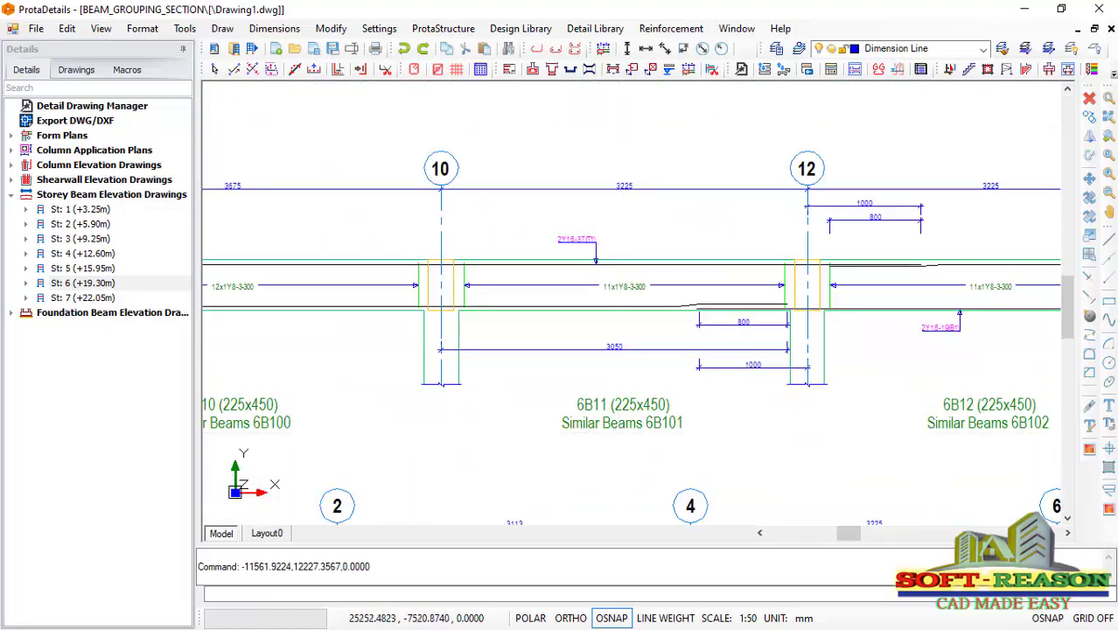
{"action": "scroll", "coordinate": [629, 410], "scroll_direction": "down", "scroll_amount": 6}
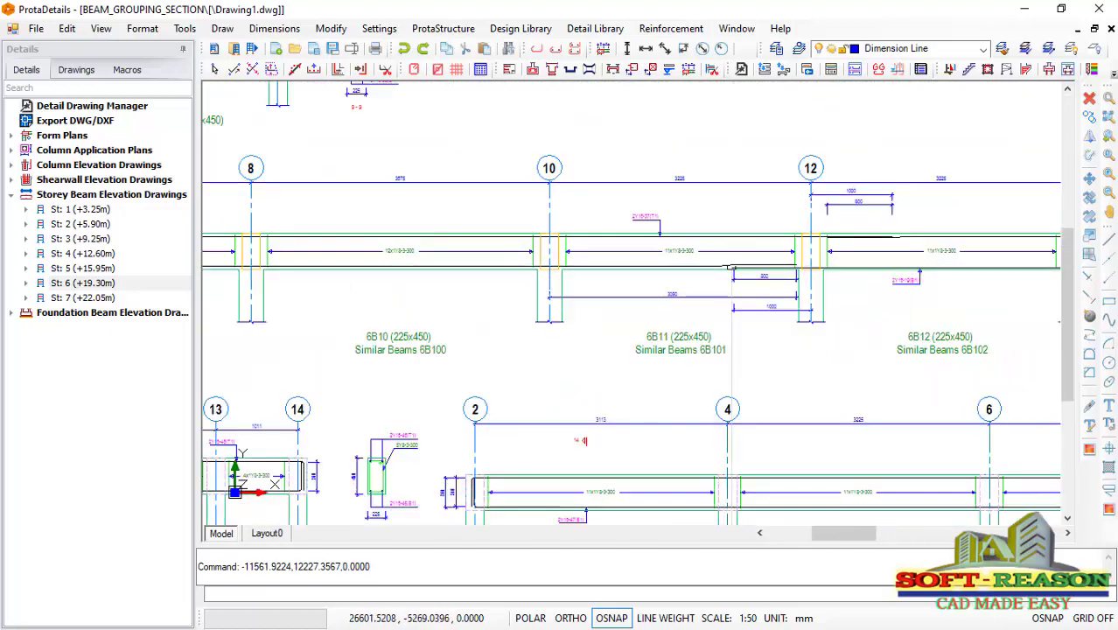
{"action": "scroll", "coordinate": [718, 275], "scroll_direction": "down", "scroll_amount": 2}
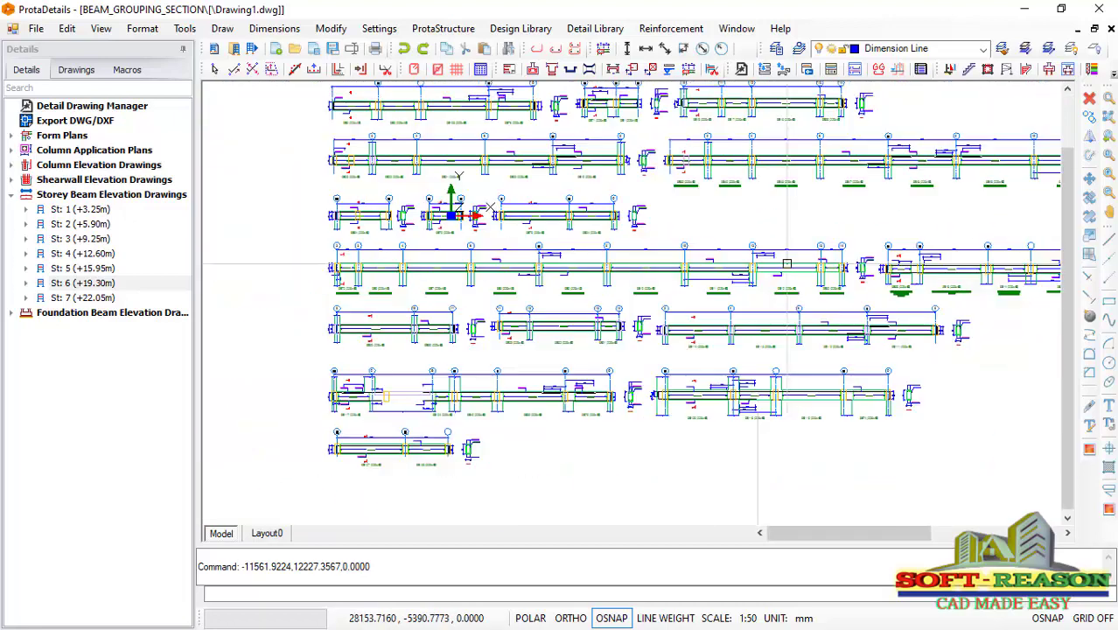
{"action": "scroll", "coordinate": [383, 289], "scroll_direction": "up", "scroll_amount": 2}
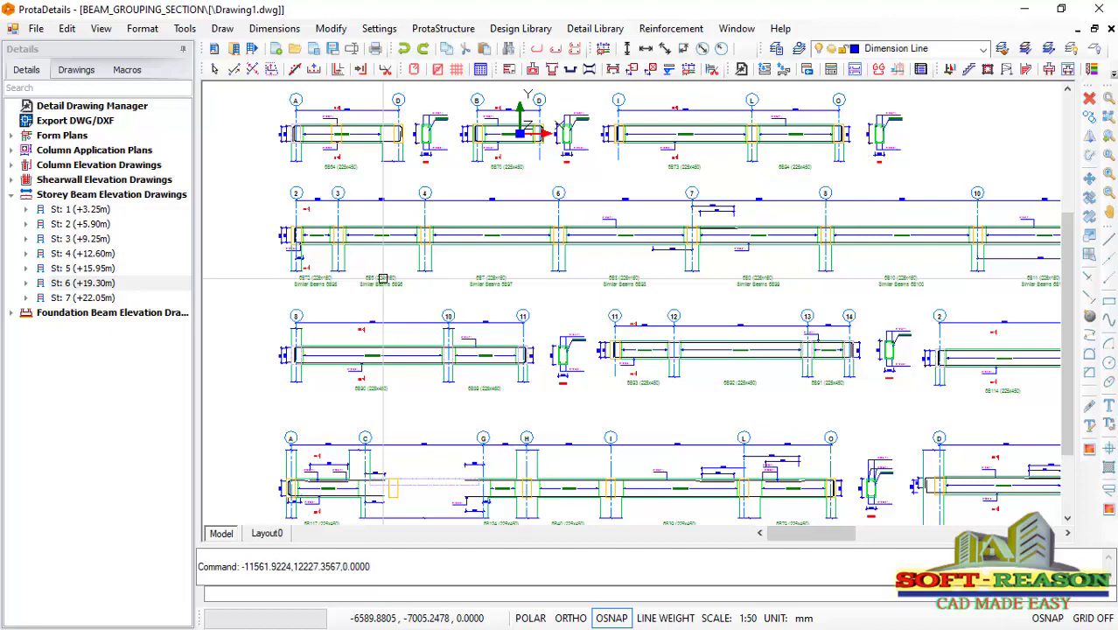
{"action": "scroll", "coordinate": [374, 272], "scroll_direction": "down", "scroll_amount": 5}
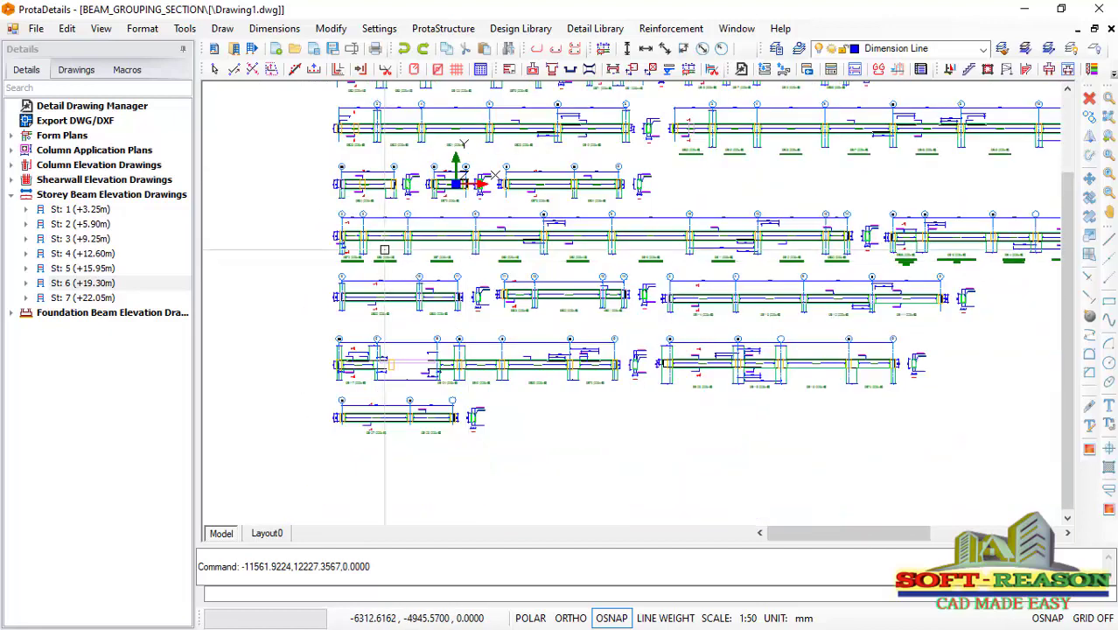
{"action": "scroll", "coordinate": [415, 192], "scroll_direction": "up", "scroll_amount": 5}
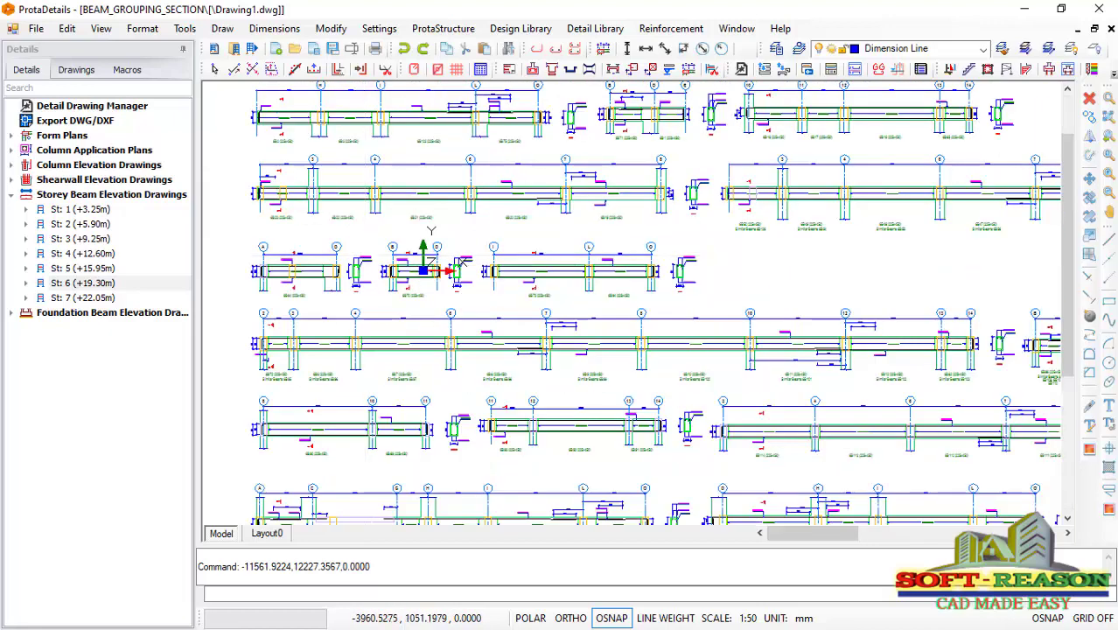
{"action": "scroll", "coordinate": [341, 297], "scroll_direction": "up", "scroll_amount": 3}
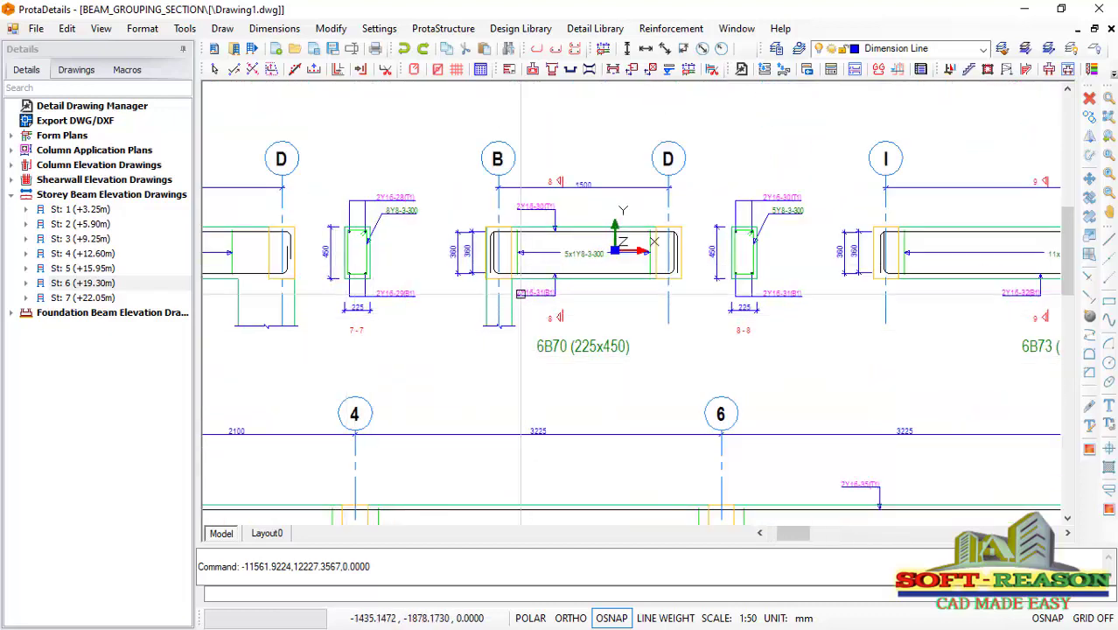
{"action": "scroll", "coordinate": [489, 262], "scroll_direction": "down", "scroll_amount": 1}
{"action": "scroll", "coordinate": [468, 427], "scroll_direction": "down", "scroll_amount": 5}
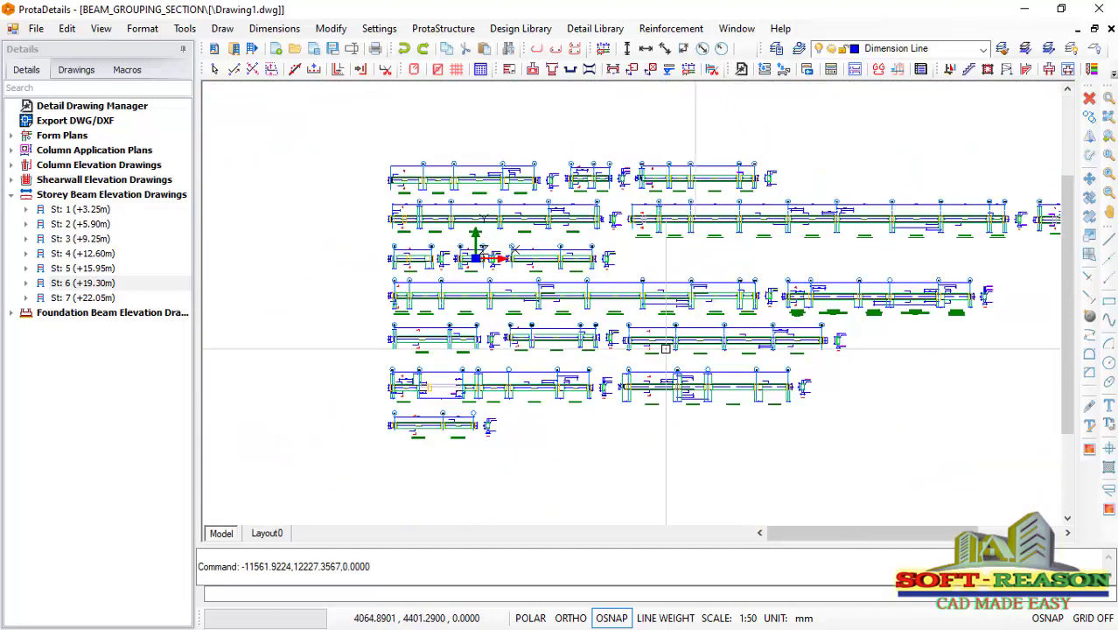
{"action": "scroll", "coordinate": [949, 250], "scroll_direction": "up", "scroll_amount": 2}
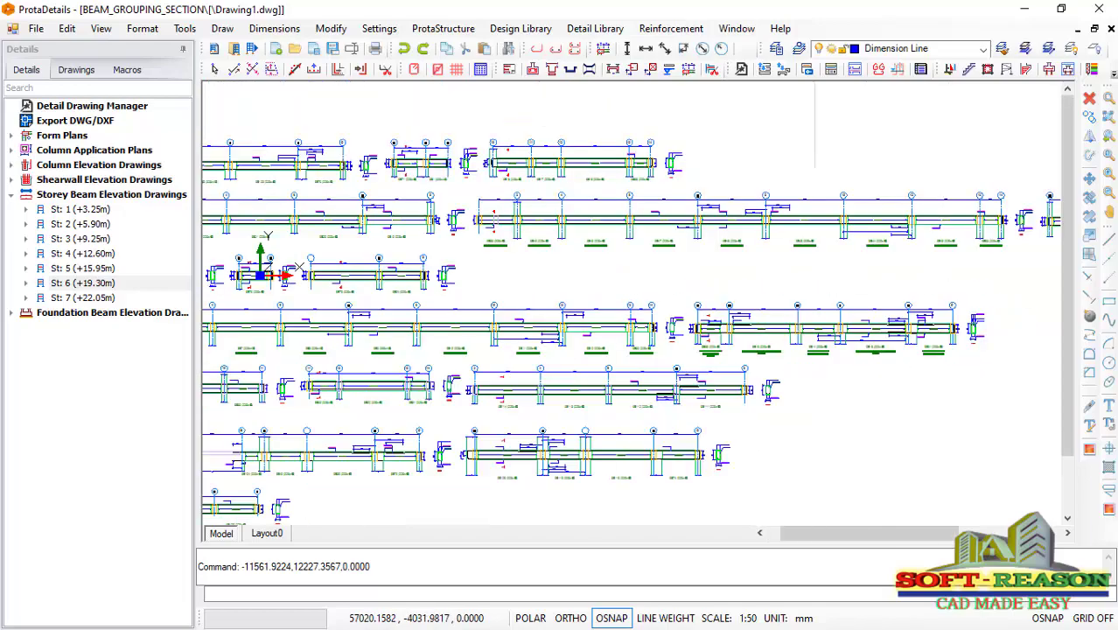